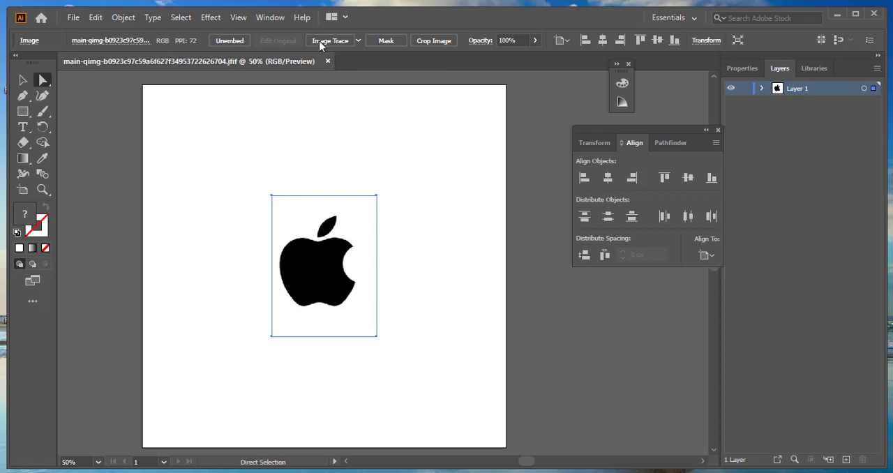
- Hide the Layers panel and show it again
click(270, 18)
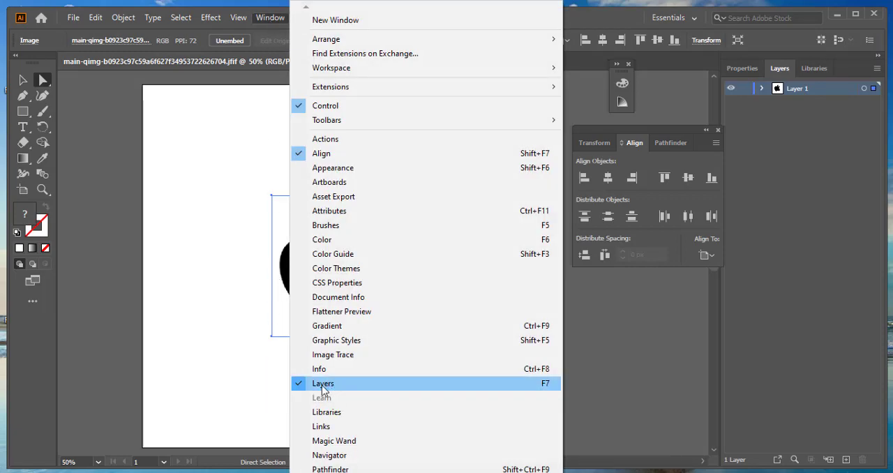
click(302, 386)
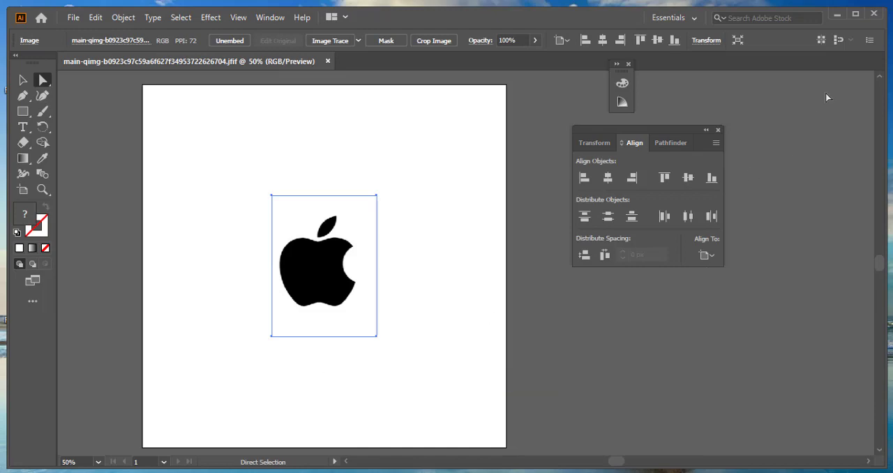
click(274, 18)
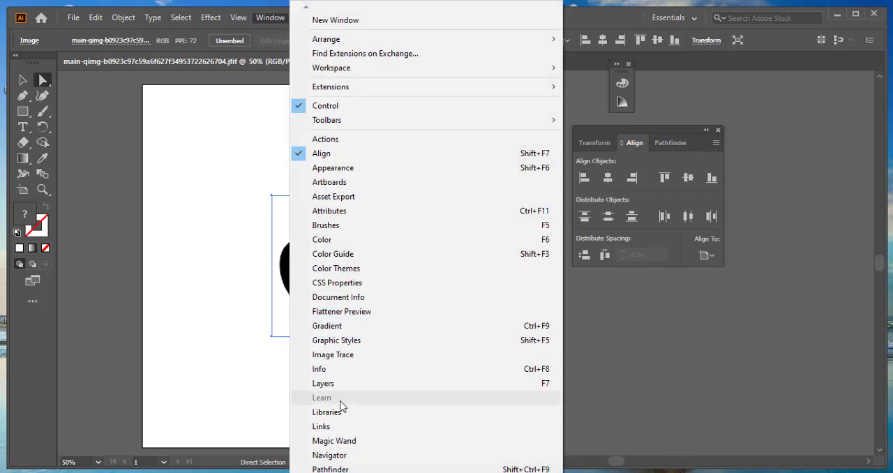
click(323, 384)
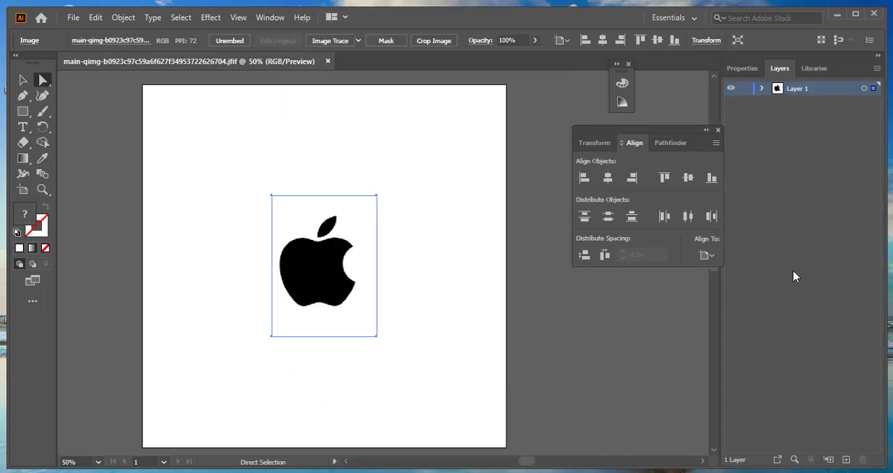
- Add a new layer above the logo image, check Layer 1's visibility, and lock Layer 1
click(845, 460)
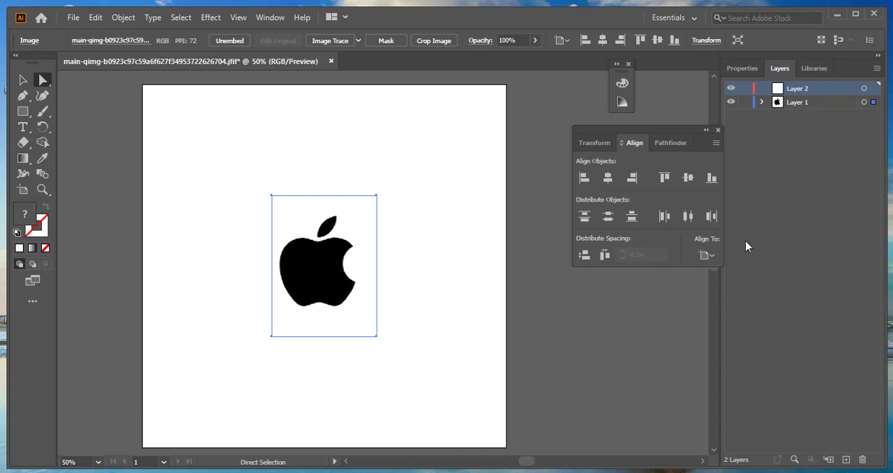
click(732, 102)
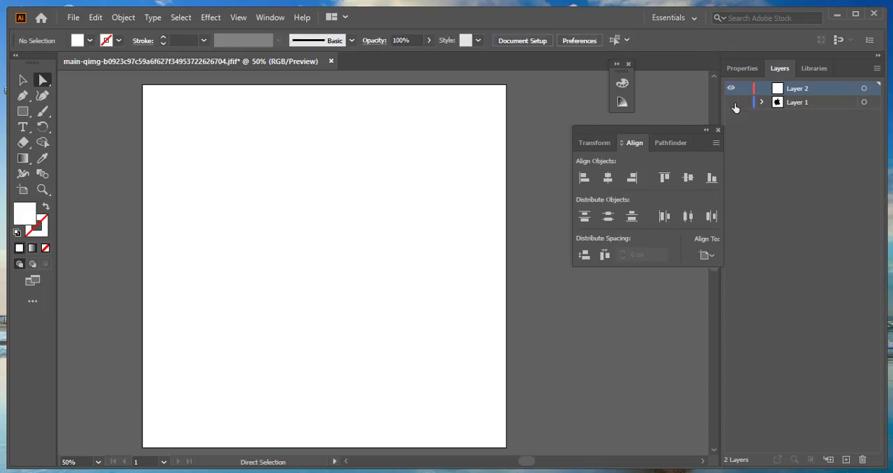
click(732, 102)
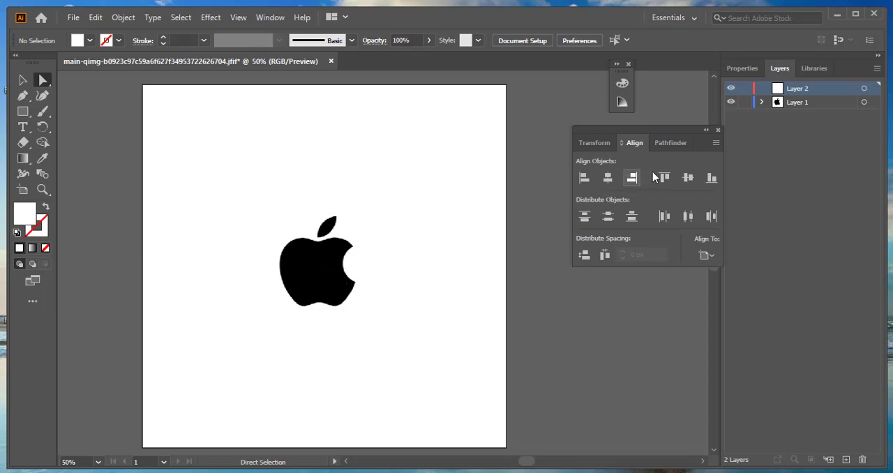
click(745, 103)
- Try tracing the apple's top edge with the Pen tool, undo the curve and deselect
scroll(390, 247, down, 1)
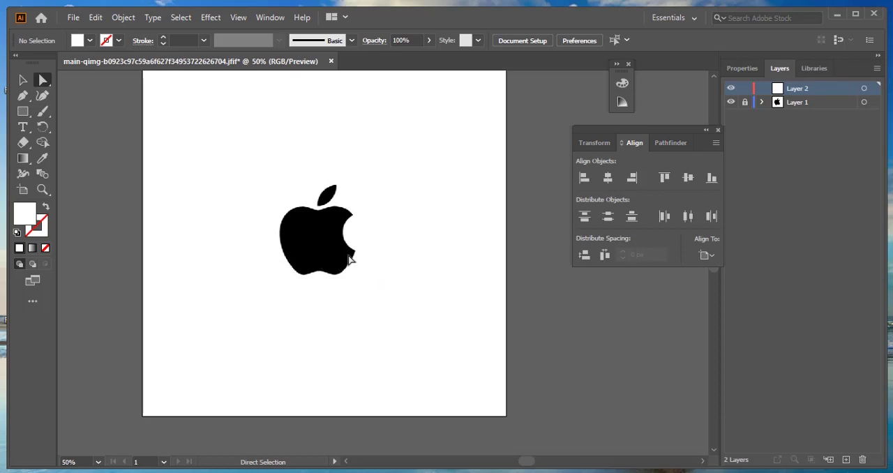
scroll(328, 226, up, 2)
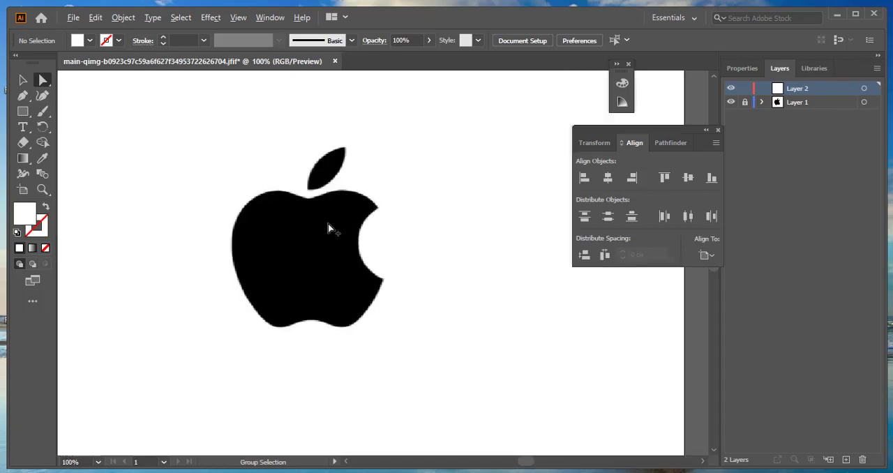
scroll(311, 232, up, 1)
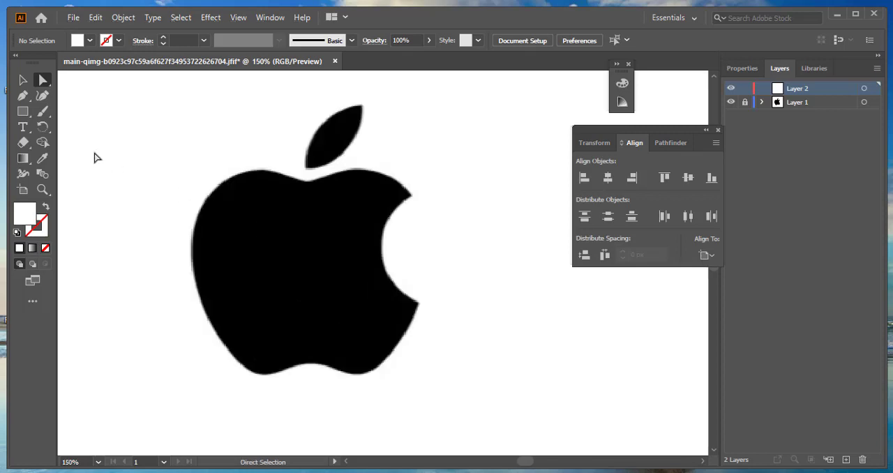
click(23, 95)
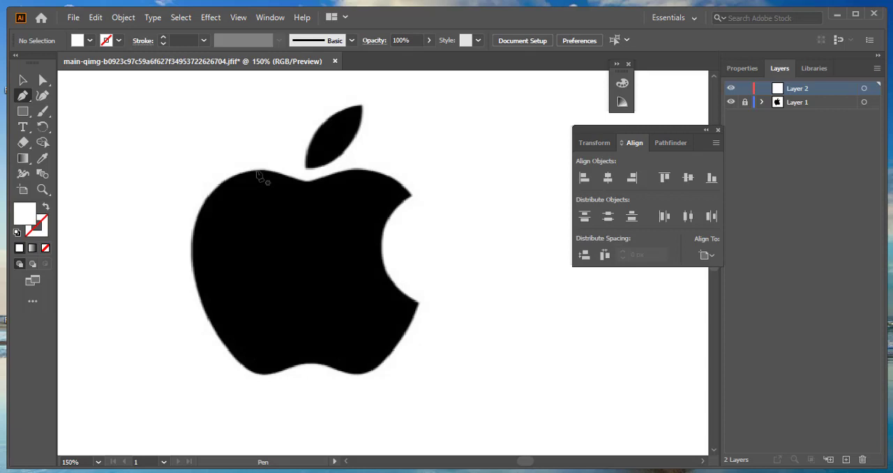
drag(256, 171, 322, 201)
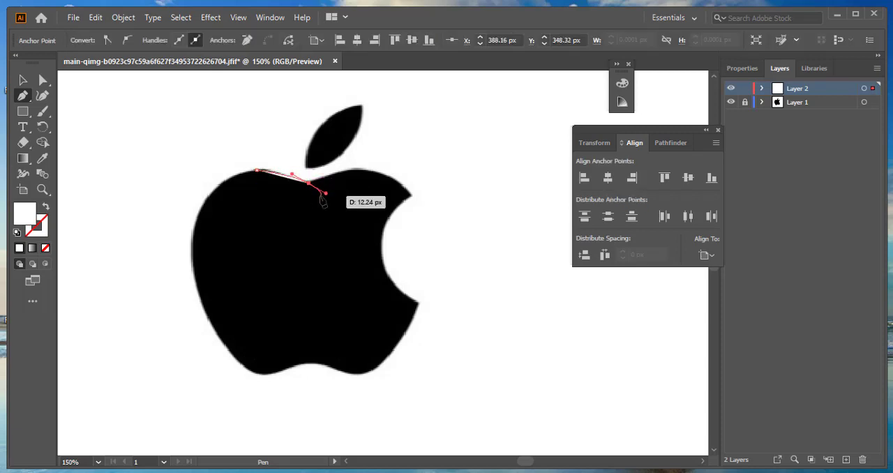
key(ctrl)
ctrl+click(360, 152)
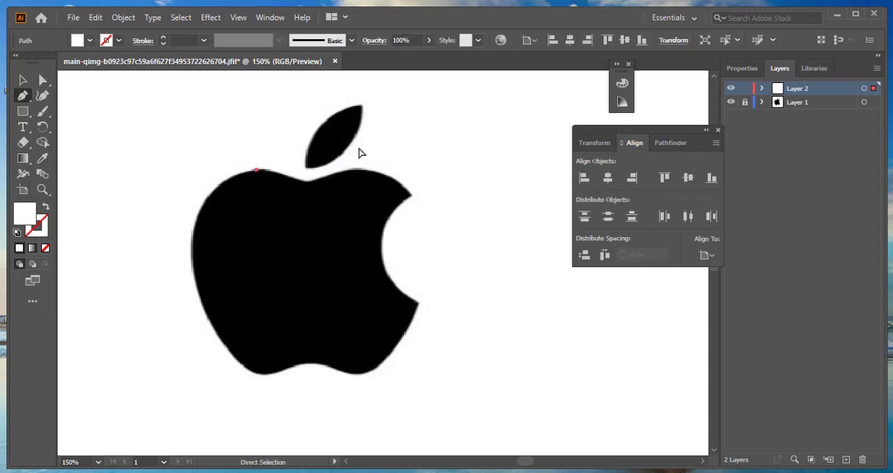
ctrl+click(359, 152)
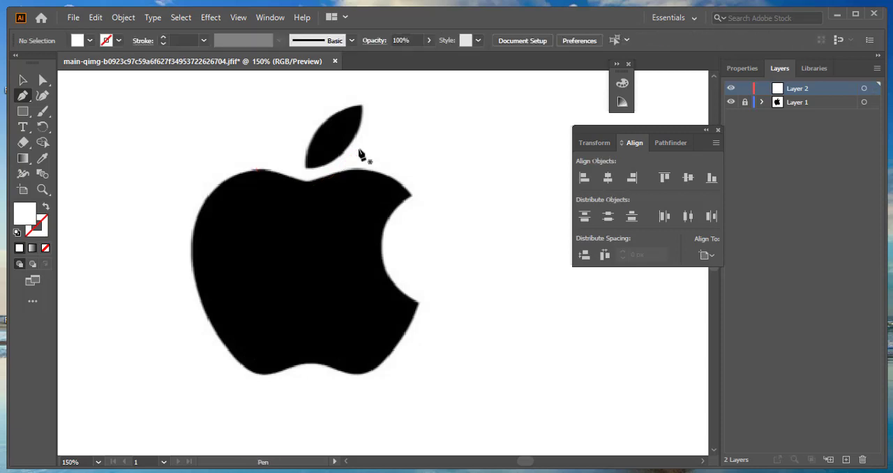
- Set the fill to none and the stroke colour to red EF0F0F for tracing
click(90, 41)
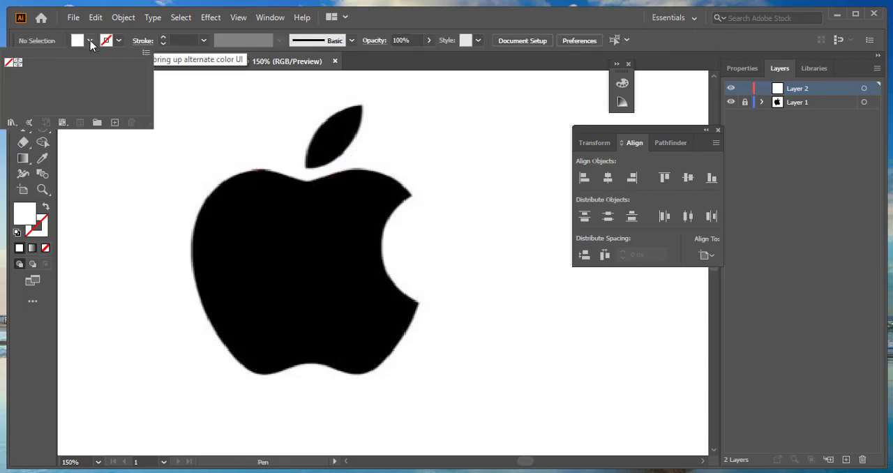
click(9, 64)
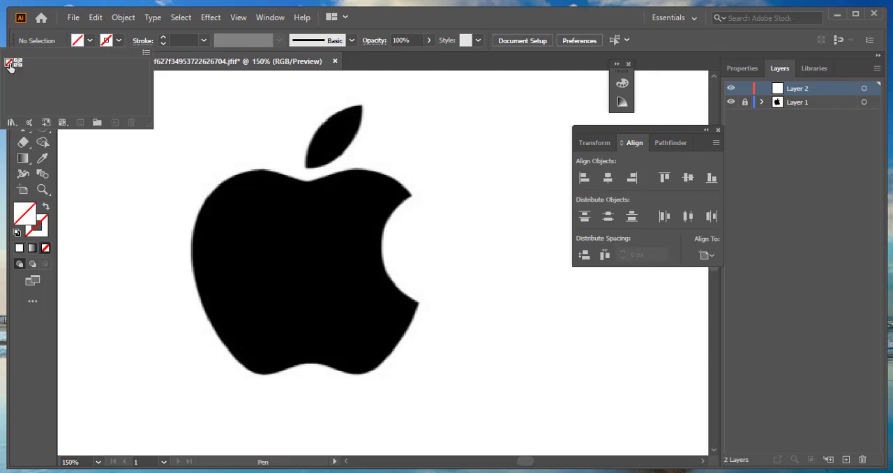
click(118, 43)
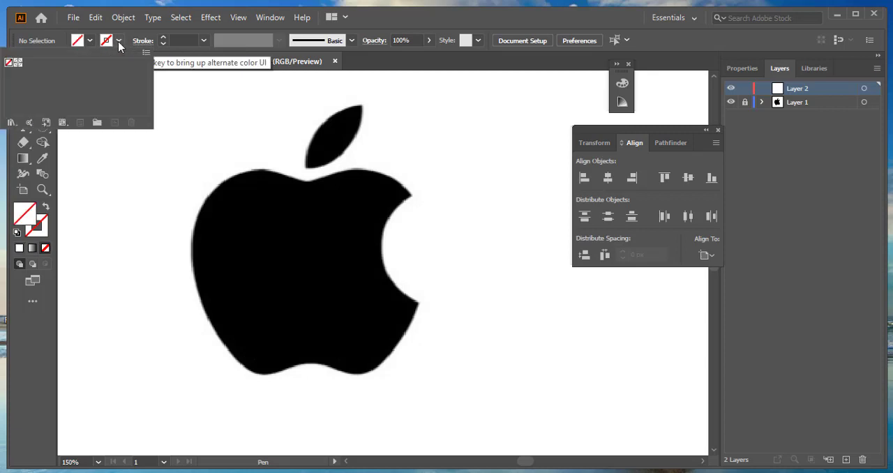
click(119, 40)
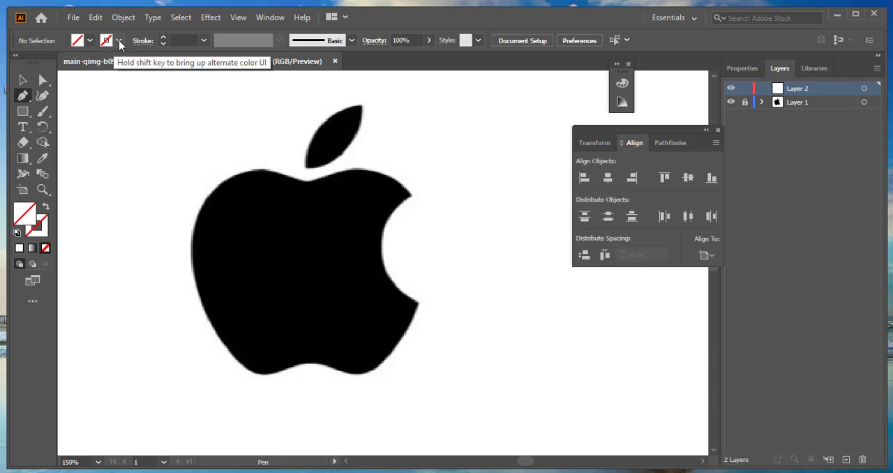
click(47, 222)
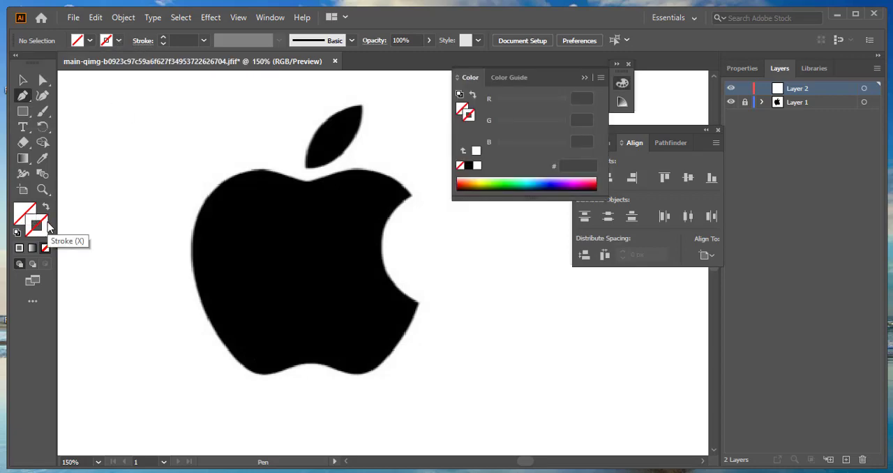
double_click(47, 224)
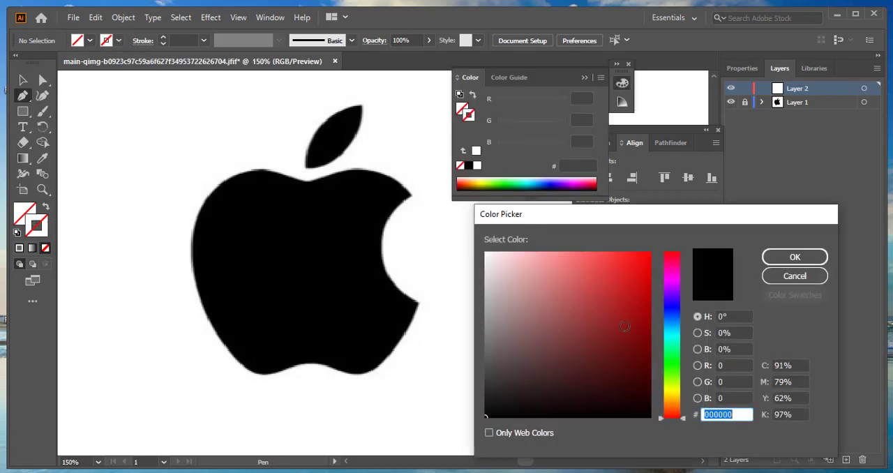
click(641, 260)
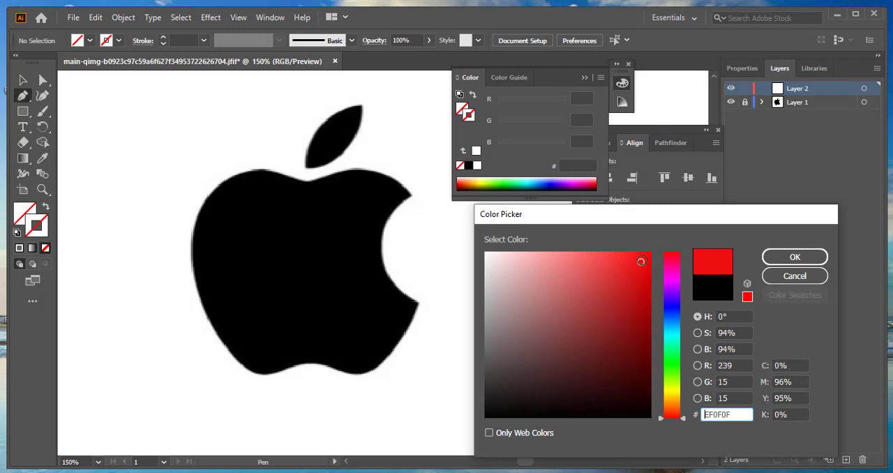
click(770, 258)
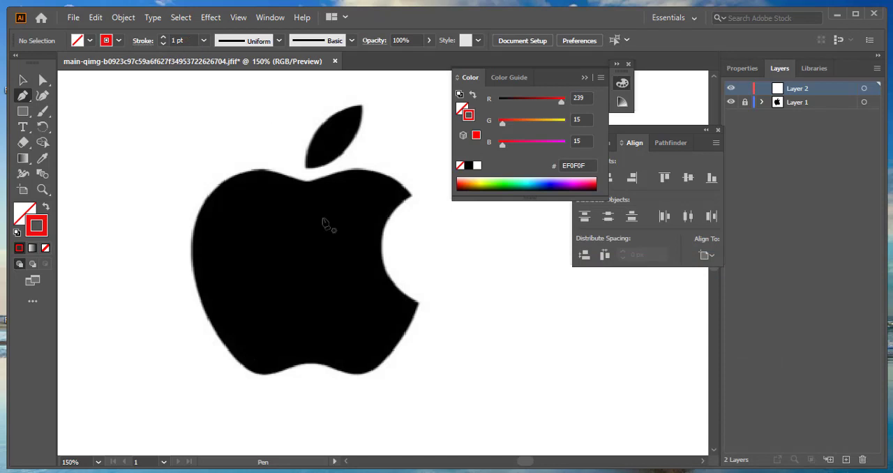
- Try tracing the apple's top edge from its upper-left curve across the notch with the Pen tool, and undo the path
click(239, 173)
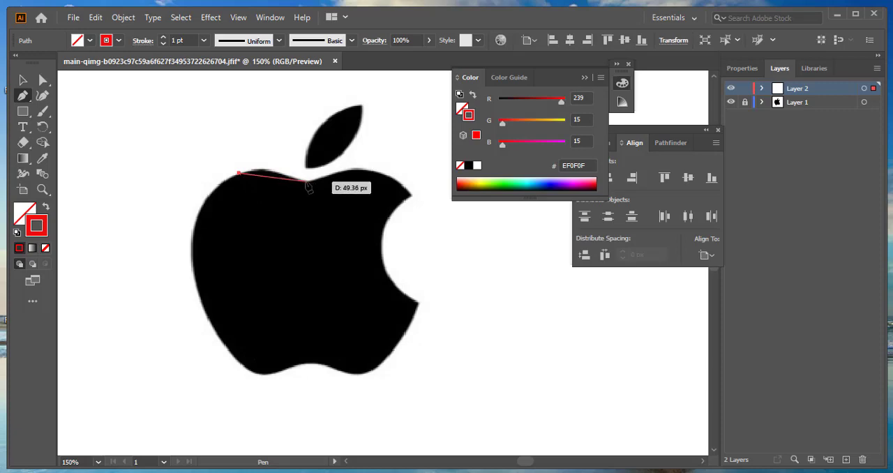
drag(306, 182, 339, 203)
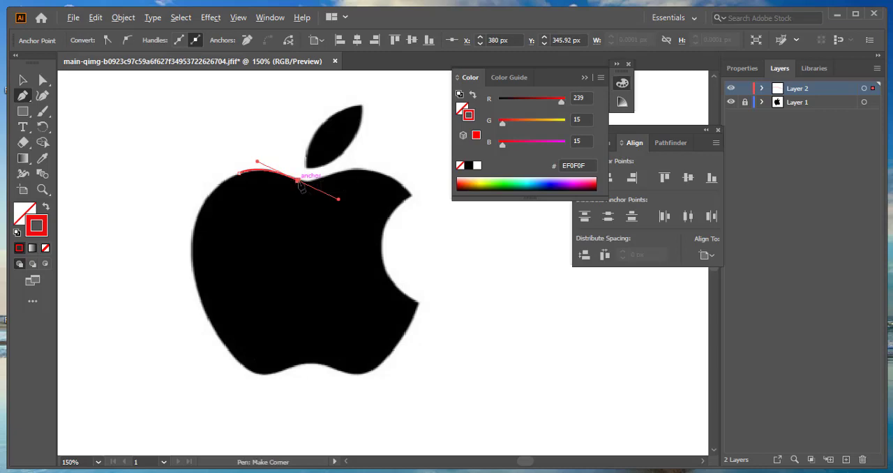
click(298, 181)
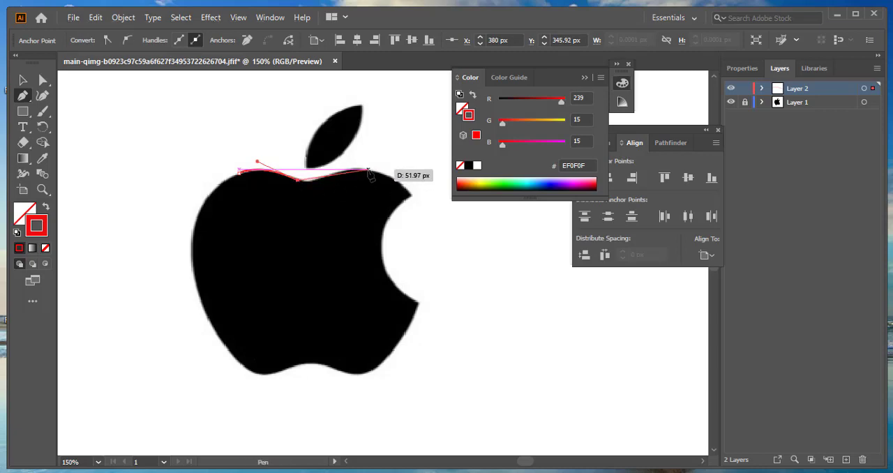
drag(369, 170, 418, 154)
key(ctrl)
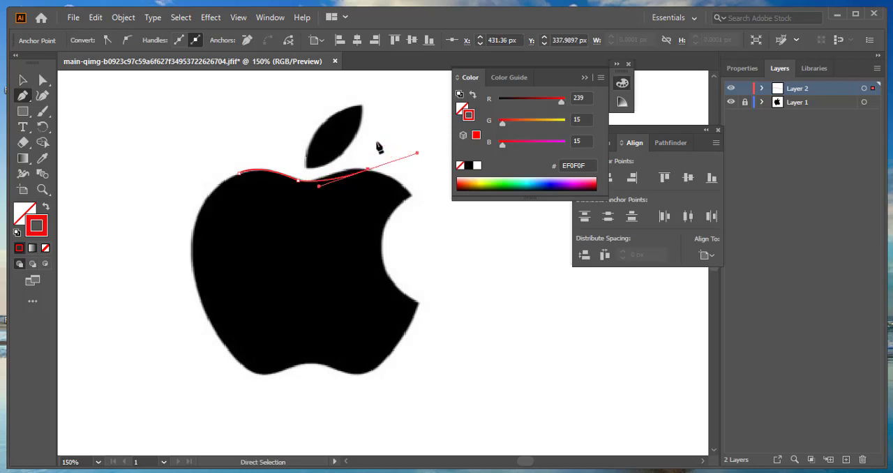
key(ctrl+z)
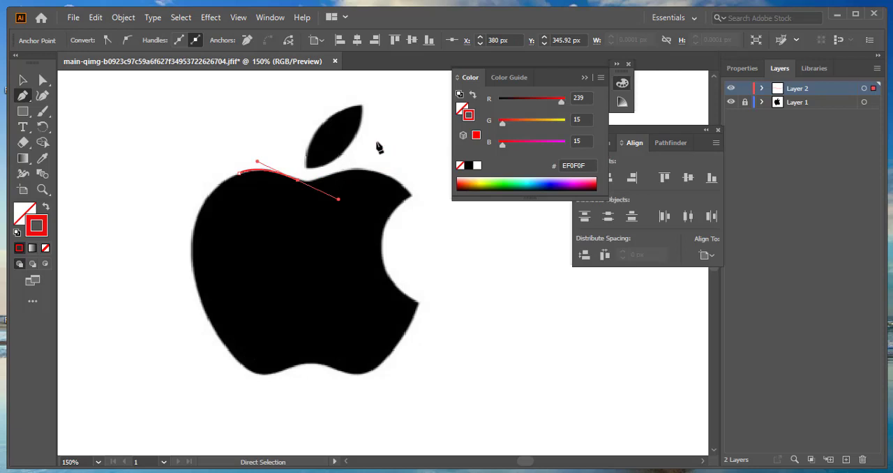
key(ctrl+z)
key(ctrl+z)
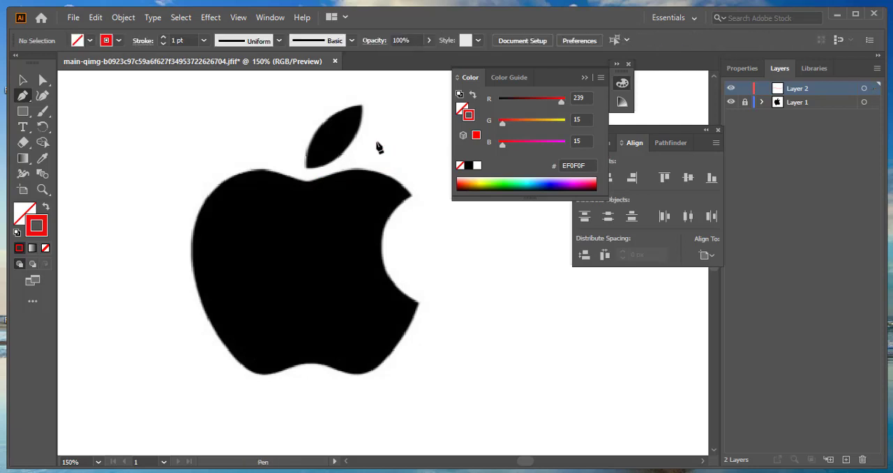
- Trace the apple's right side with the Pen tool, from the top notch around the bite to the lower-right curve
click(309, 182)
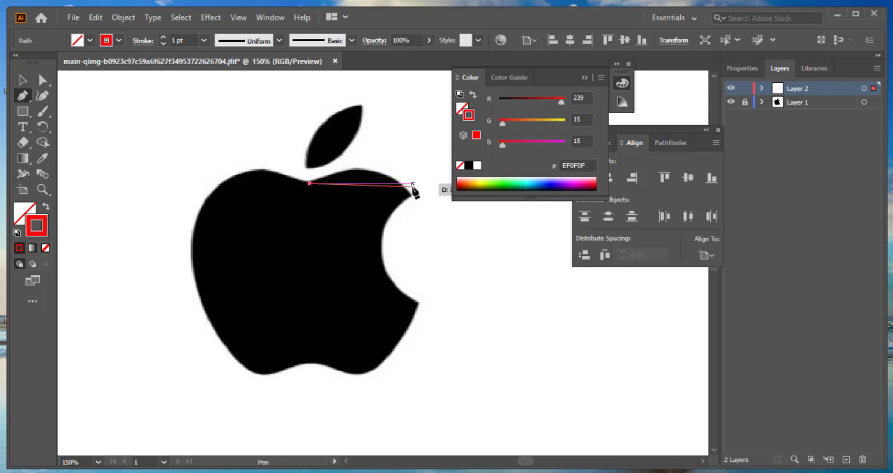
mouse_move(410, 194)
mouse_down()
mouse_move(472, 240)
mouse_move(438, 236)
mouse_move(449, 238)
mouse_up()
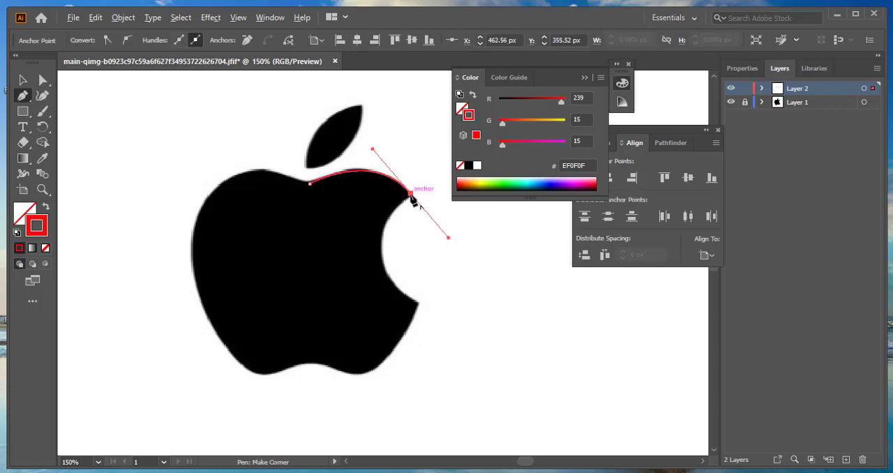
mouse_move(411, 195)
mouse_down()
mouse_move(432, 229)
mouse_move(402, 279)
mouse_move(400, 305)
mouse_move(416, 302)
mouse_move(382, 257)
mouse_move(389, 298)
mouse_up()
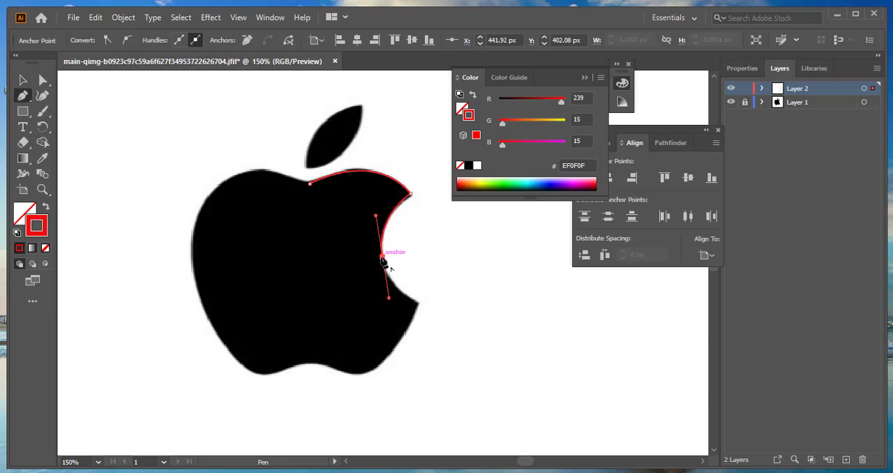
drag(382, 259, 344, 394)
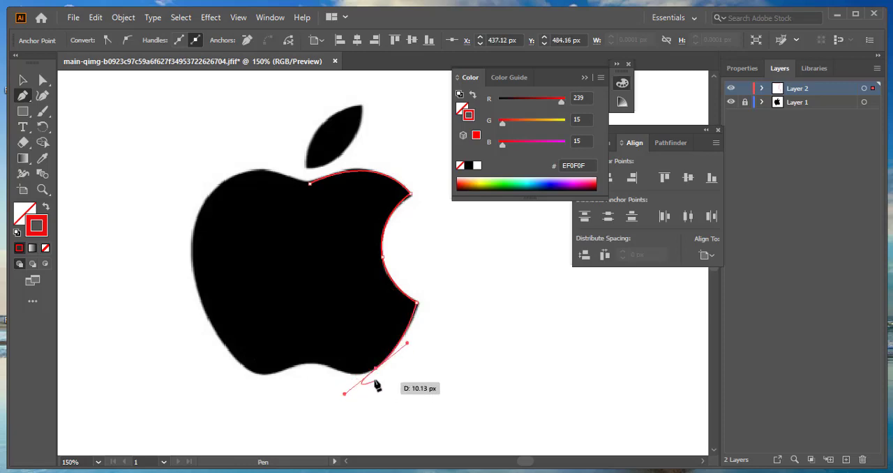
click(375, 369)
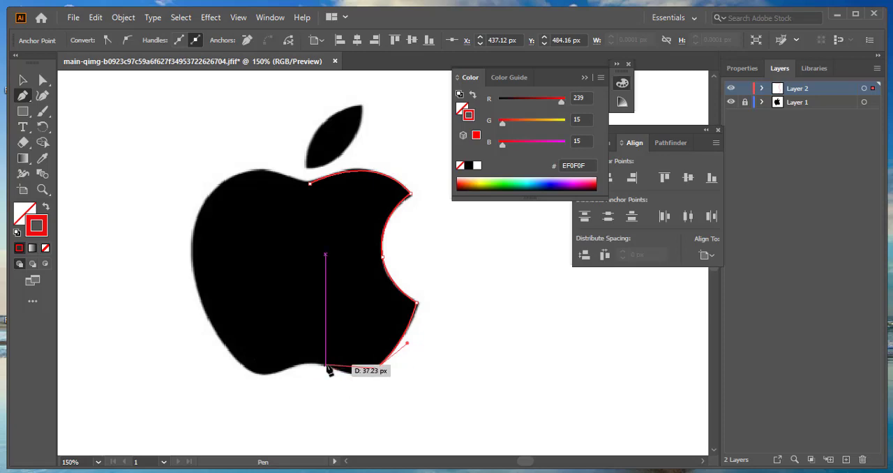
- Continue the path along the apple's bottom edge, across the central dip to the lower-left lobe
drag(325, 365, 298, 351)
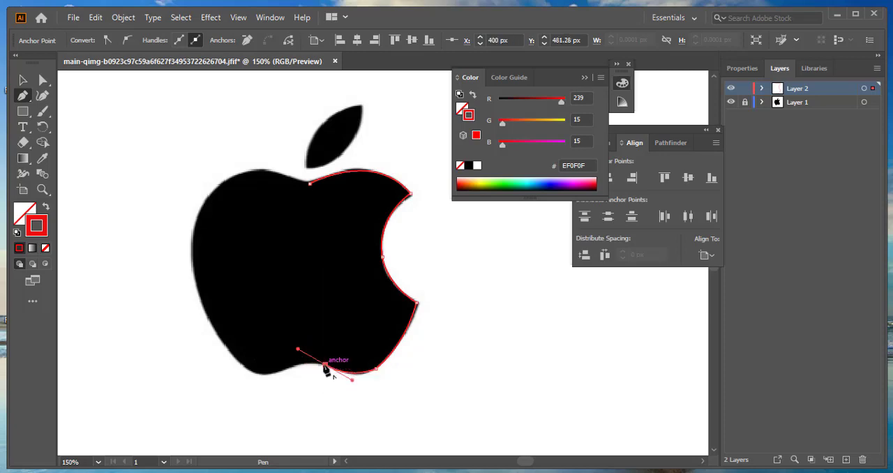
click(325, 365)
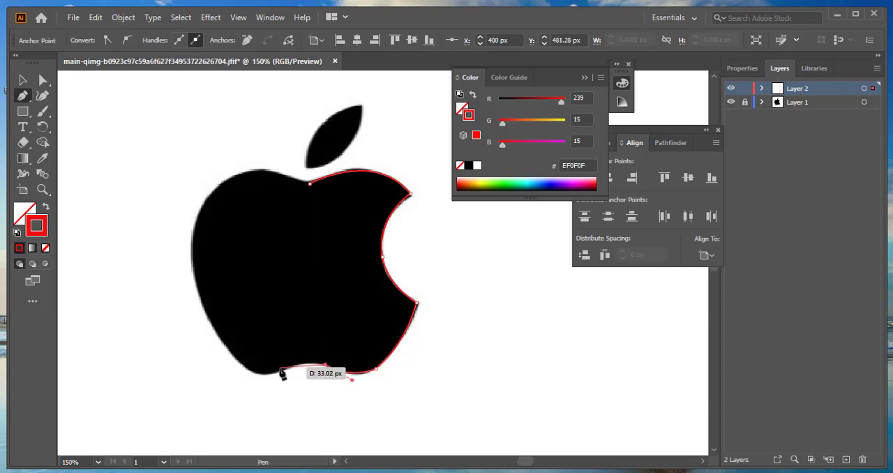
drag(278, 373, 256, 385)
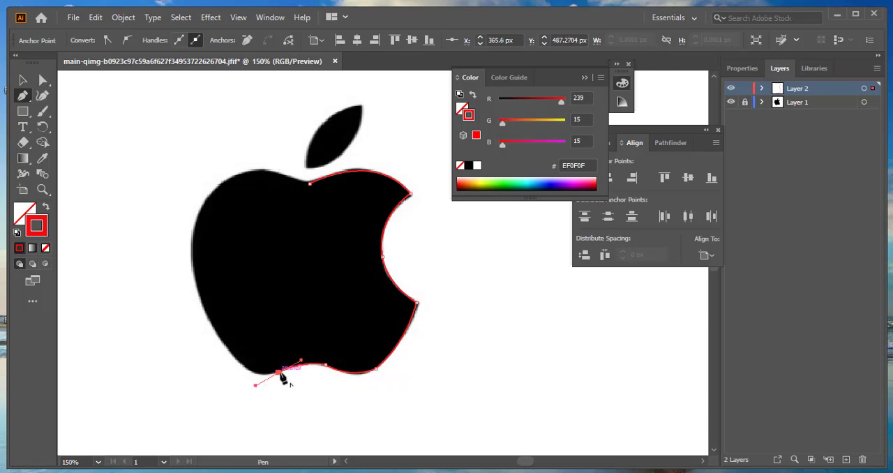
click(279, 373)
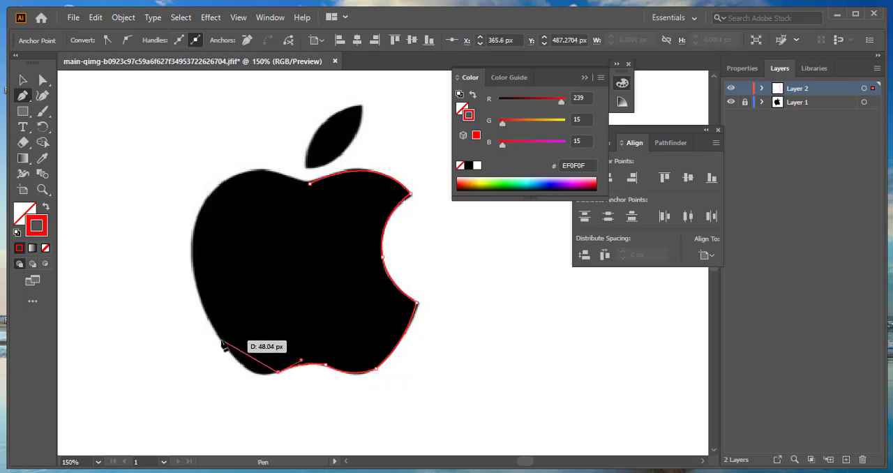
- Continue the path around the lower-left curve and up the apple's left side to its upper-left shoulder
mouse_move(219, 340)
mouse_down()
mouse_move(207, 300)
mouse_move(205, 313)
mouse_move(223, 328)
mouse_up()
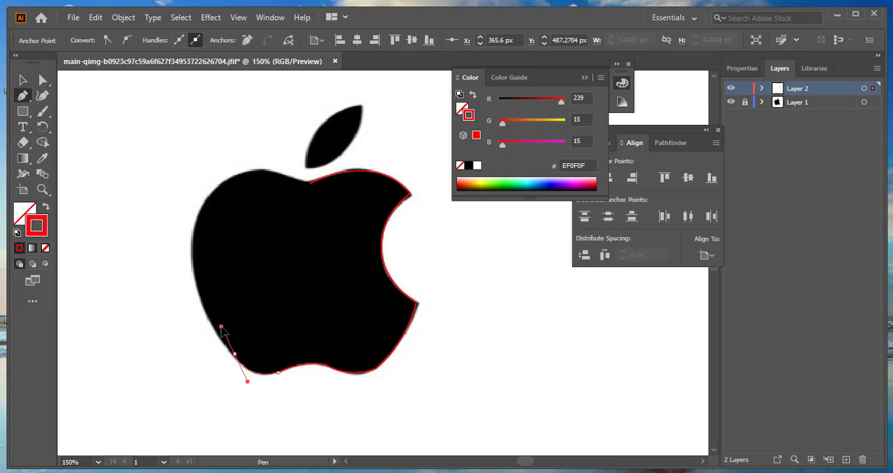
drag(221, 327, 221, 327)
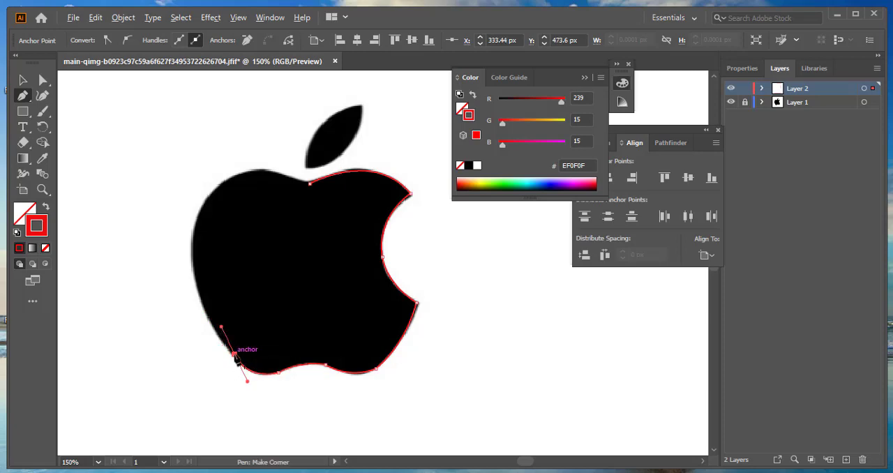
drag(235, 355, 201, 141)
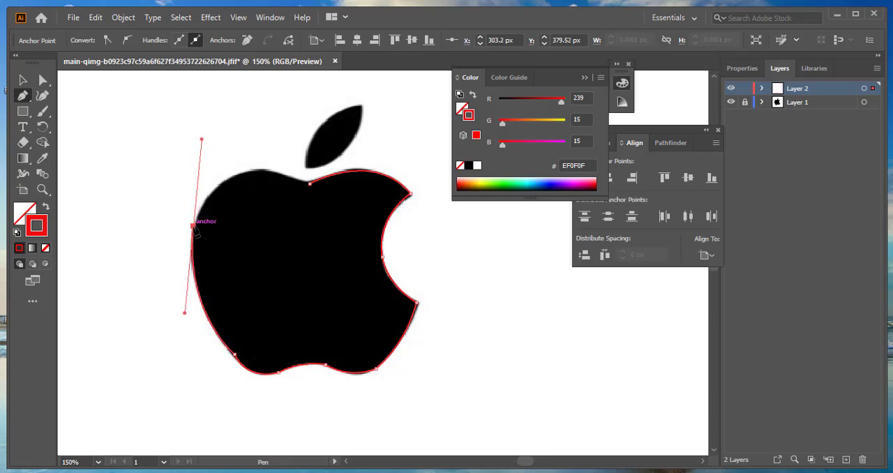
alt+click(194, 226)
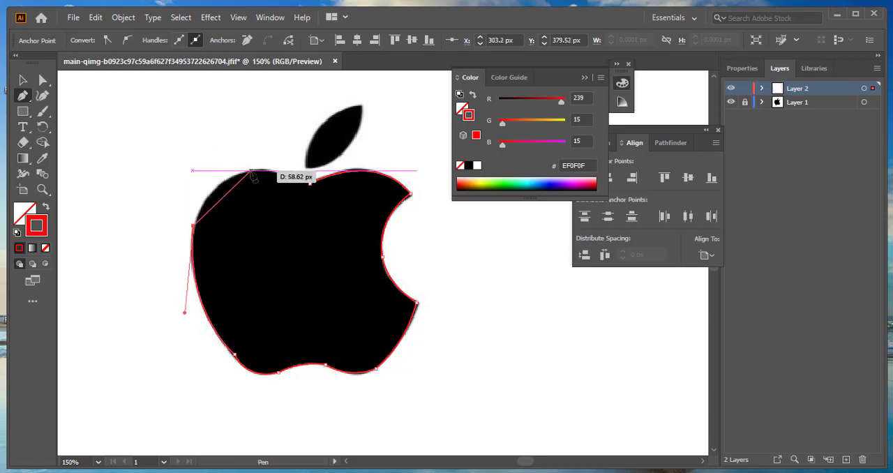
- Trace the apple's upper-left curve and close the outline at the top notch, shaping the final segment to the edge
drag(252, 171, 289, 164)
drag(286, 172, 290, 169)
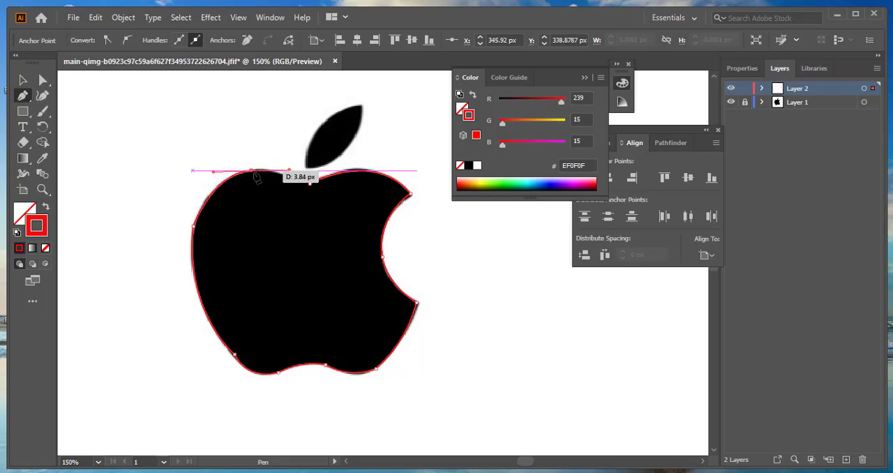
click(251, 171)
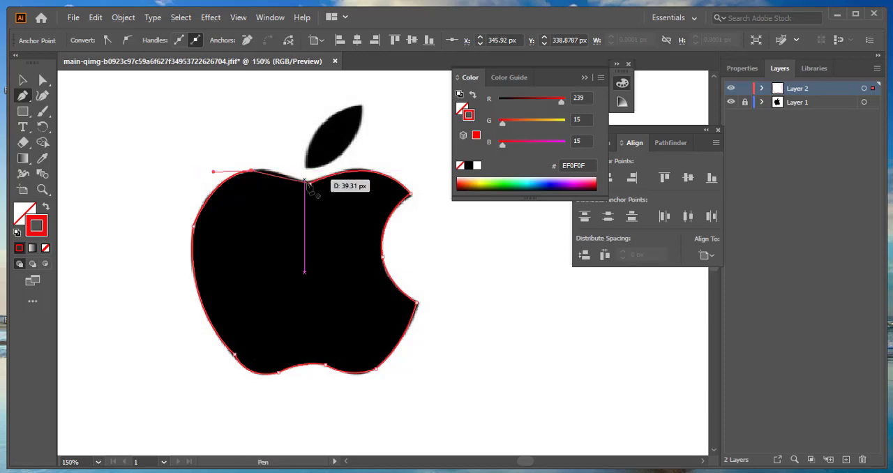
drag(309, 183, 373, 149)
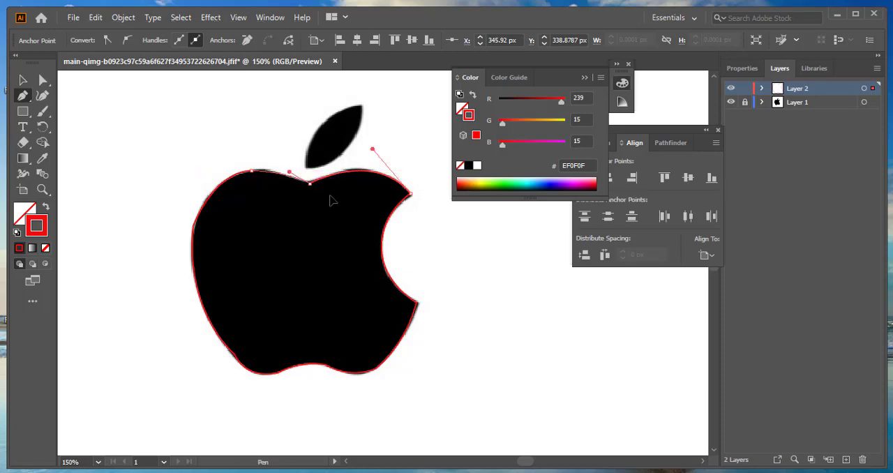
drag(327, 195, 346, 200)
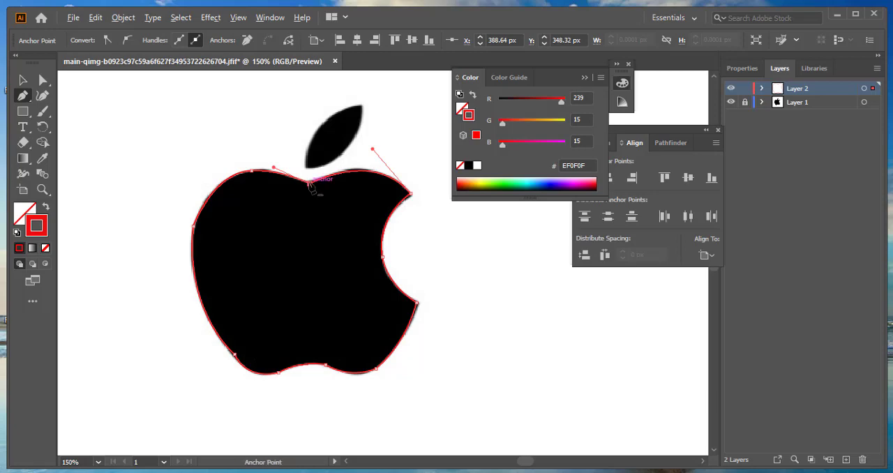
alt+click(309, 183)
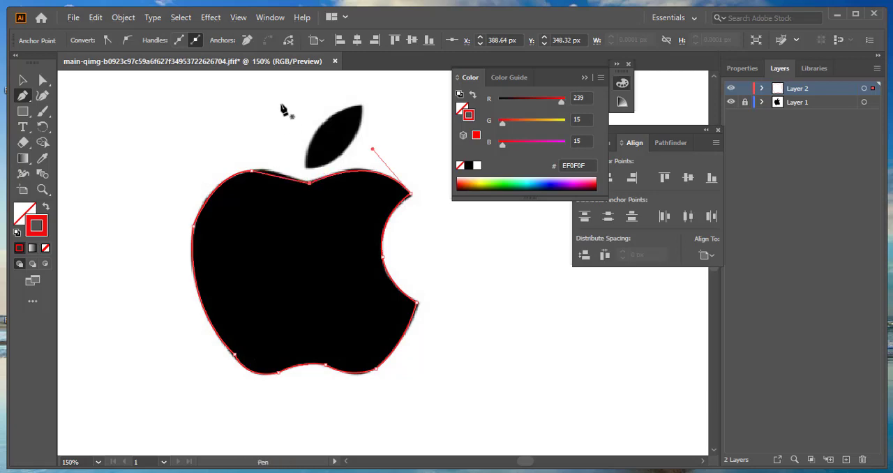
key(ctrl)
key(ctrl+z)
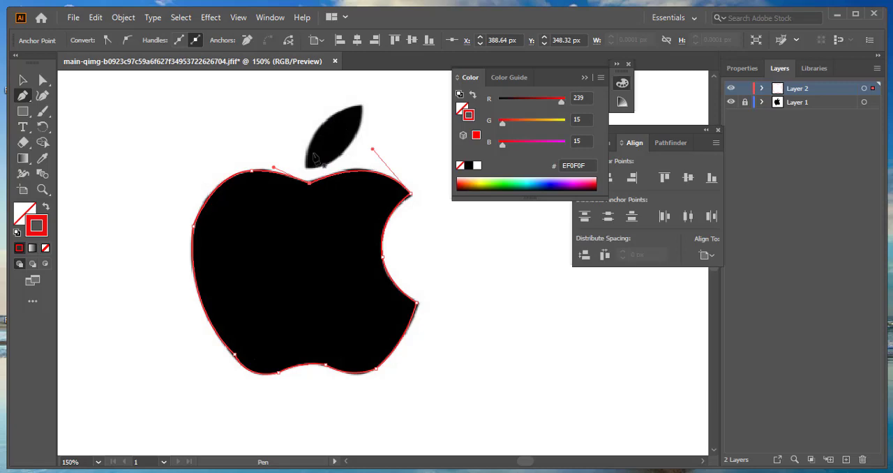
- Trace the leaf as a separate closed path with curved sides between its upper and lower tips
click(361, 107)
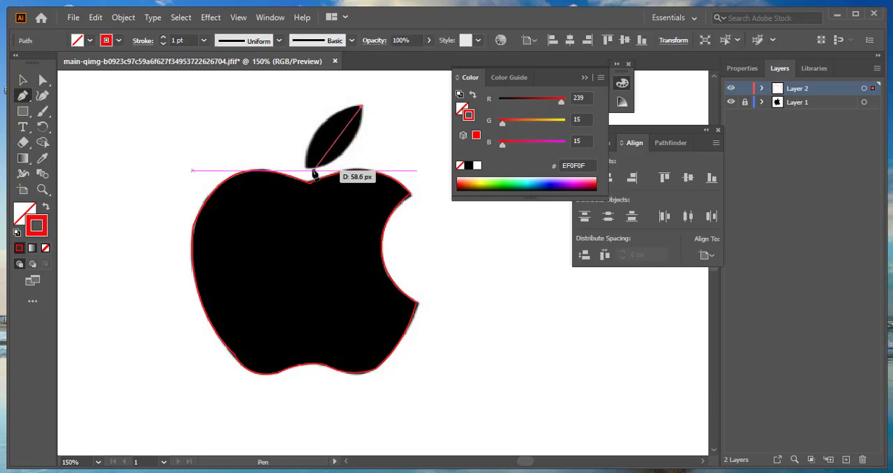
drag(308, 167, 251, 170)
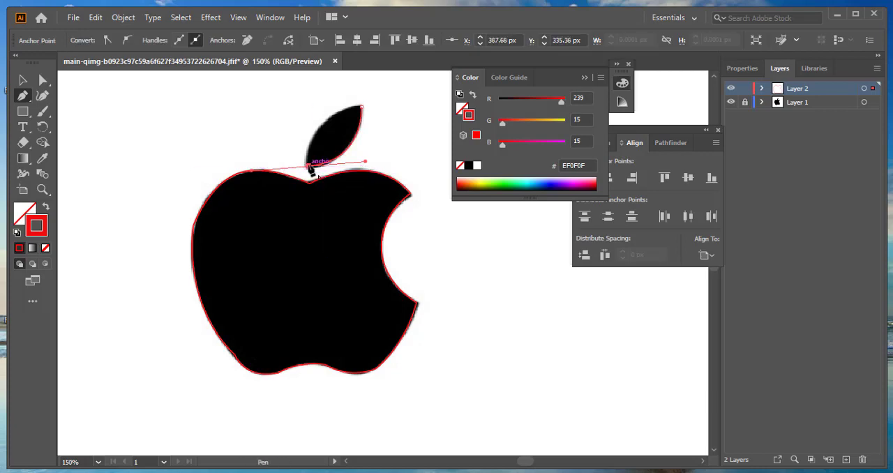
click(309, 167)
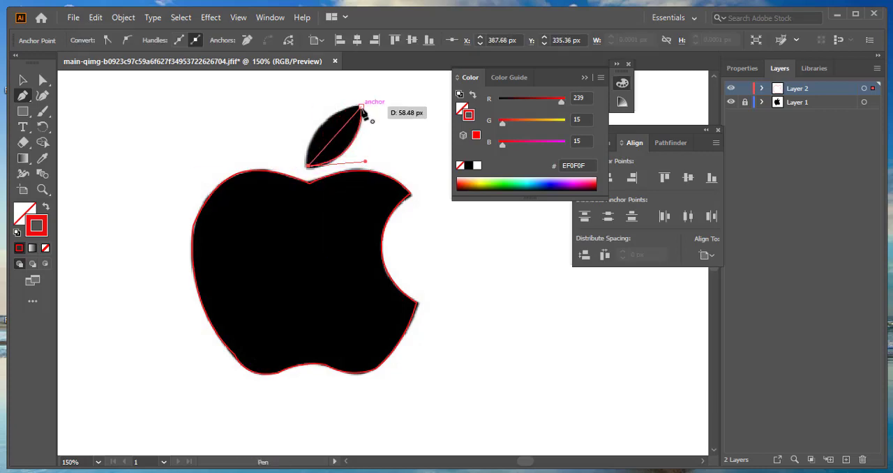
drag(361, 107, 405, 106)
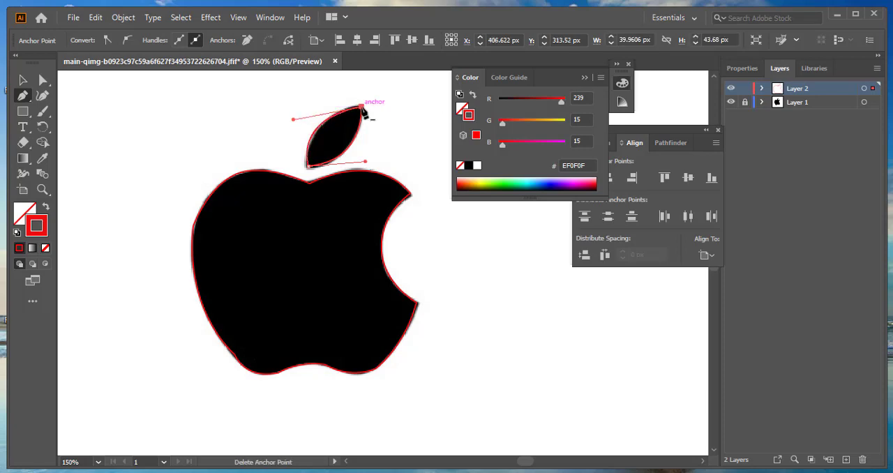
click(362, 108)
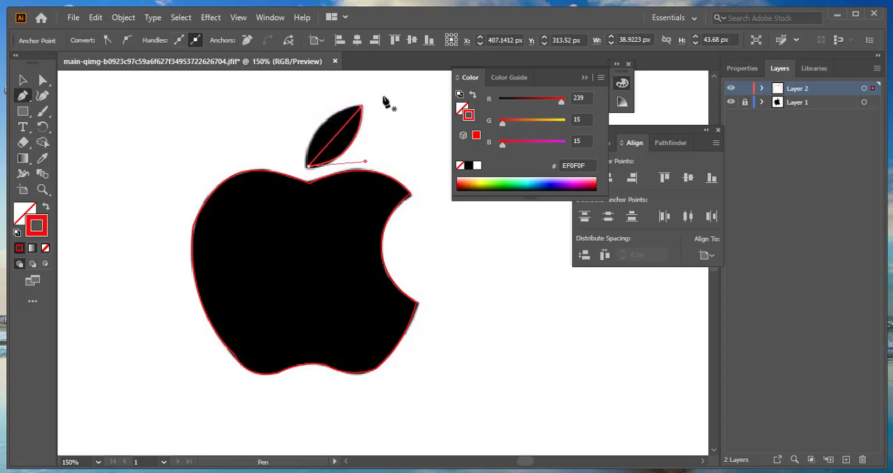
key(ctrl)
key(ctrl+z)
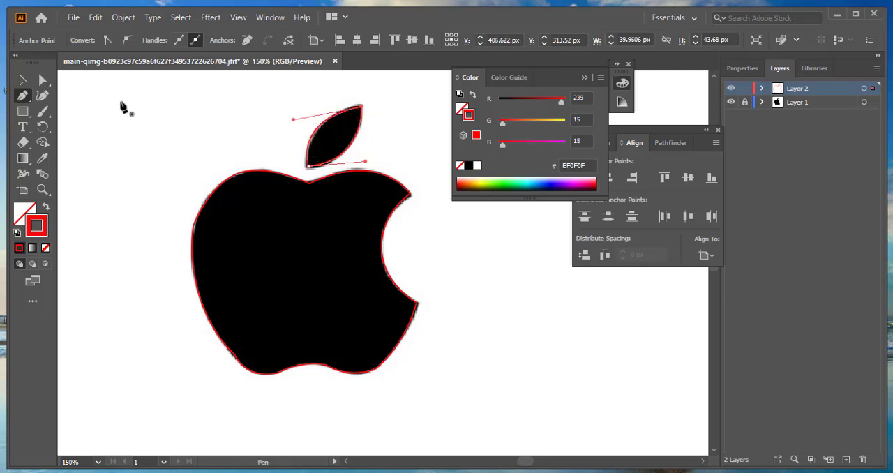
- Toggle Layer 2's visibility with nothing selected to compare the tracing with the logo, and unlock Layer 1
click(25, 81)
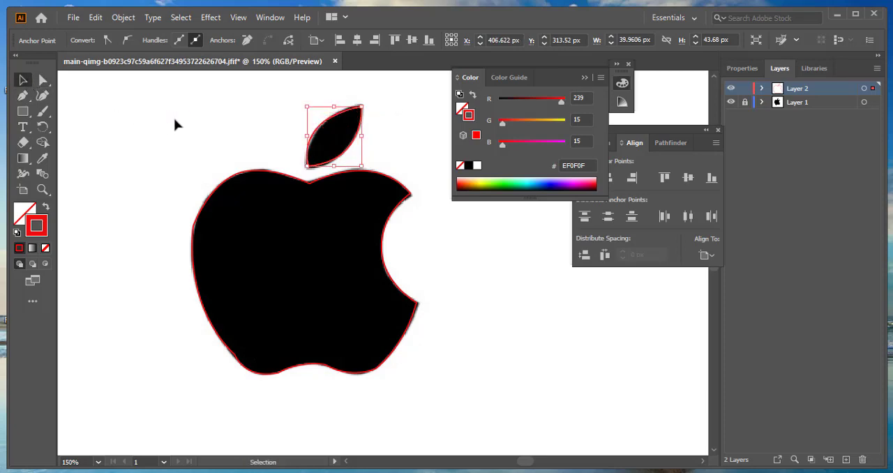
click(444, 222)
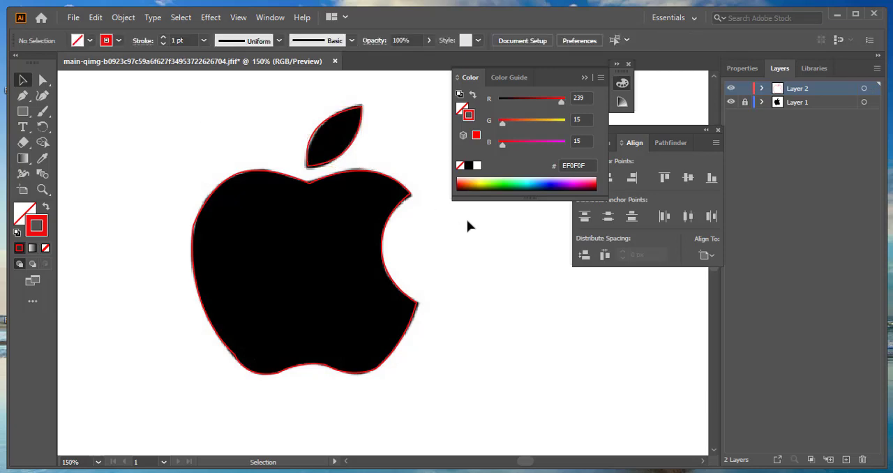
click(730, 89)
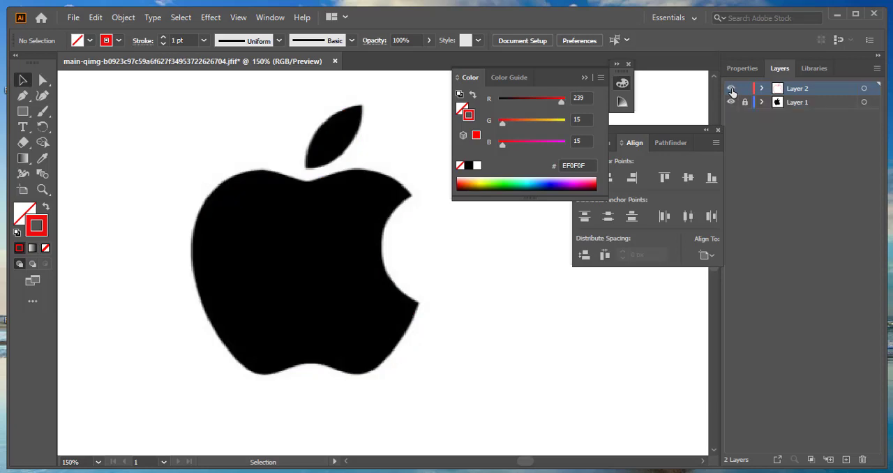
click(730, 89)
click(731, 89)
click(731, 89)
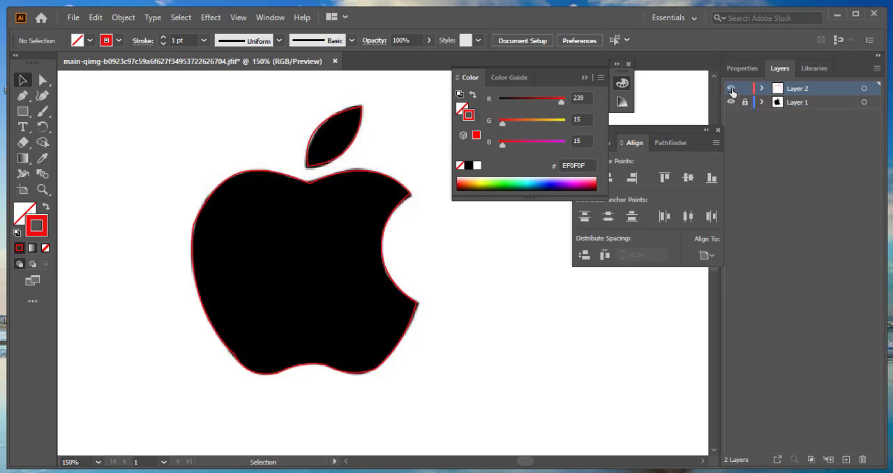
click(731, 89)
click(731, 89)
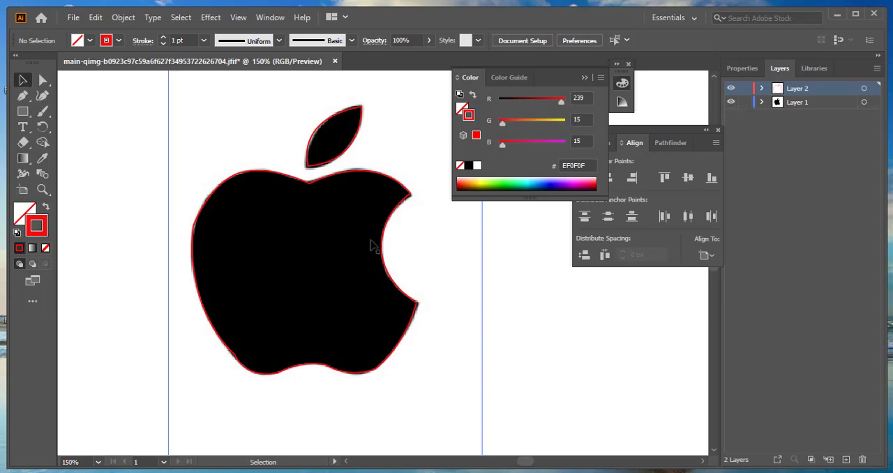
- Move the black logo image off the red outline, down to the artboard's lower-right area
scroll(382, 235, down, 4)
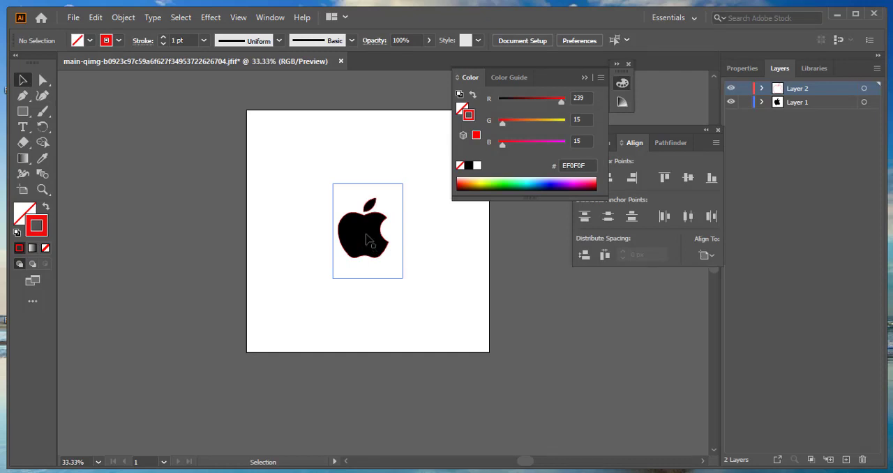
click(369, 239)
drag(369, 239, 450, 274)
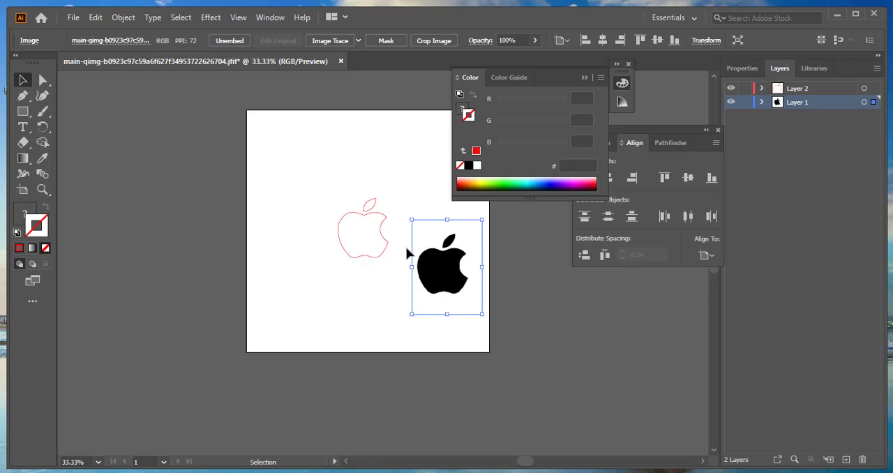
- Fill the outlined leaf with the black sampled from the original logo image using the Eyedropper
scroll(437, 258, up, 2)
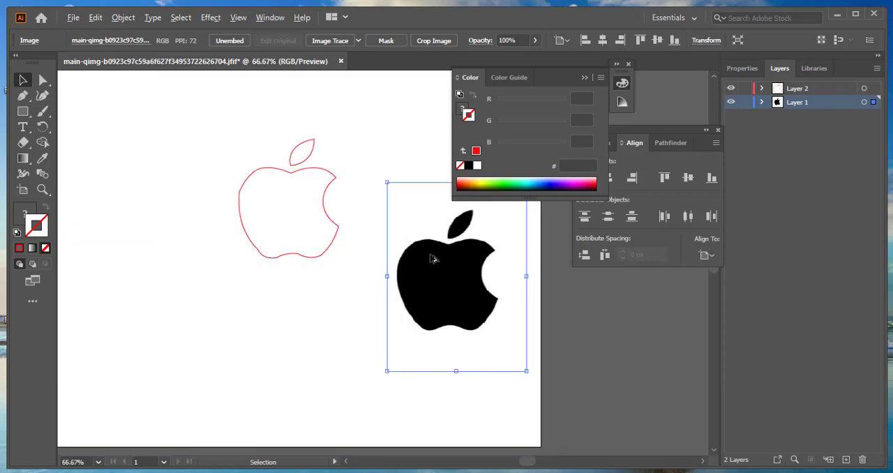
key(space)
drag(435, 274, 340, 274)
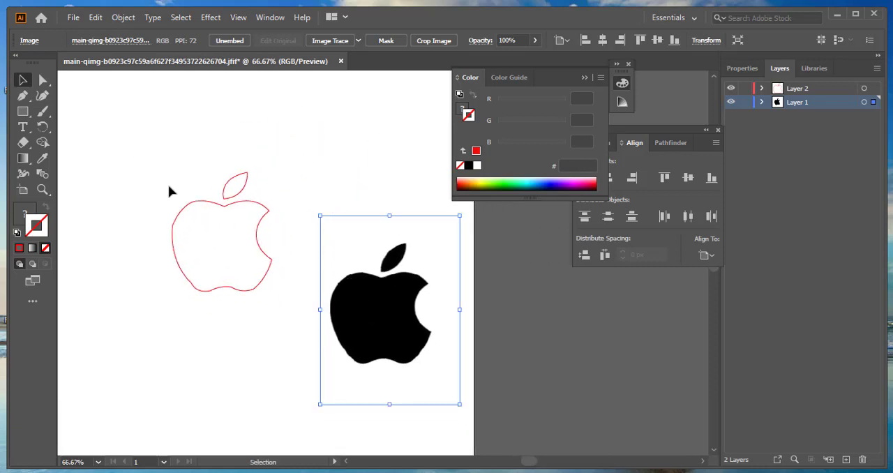
click(230, 183)
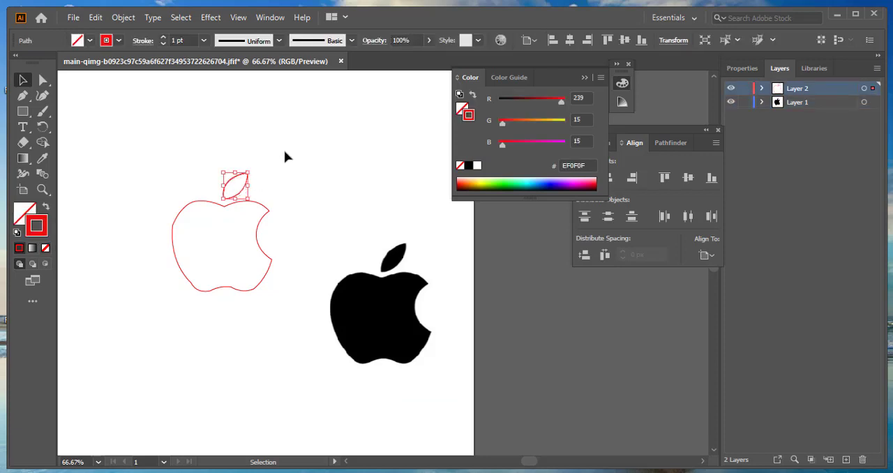
click(44, 159)
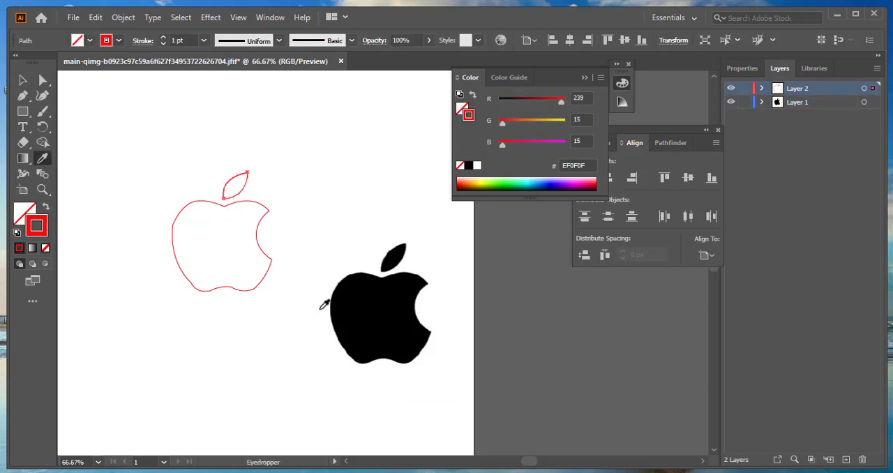
click(392, 296)
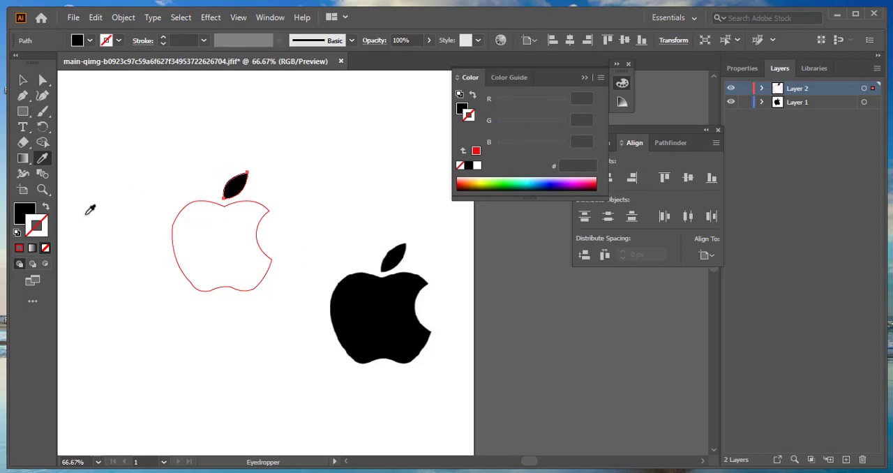
click(23, 81)
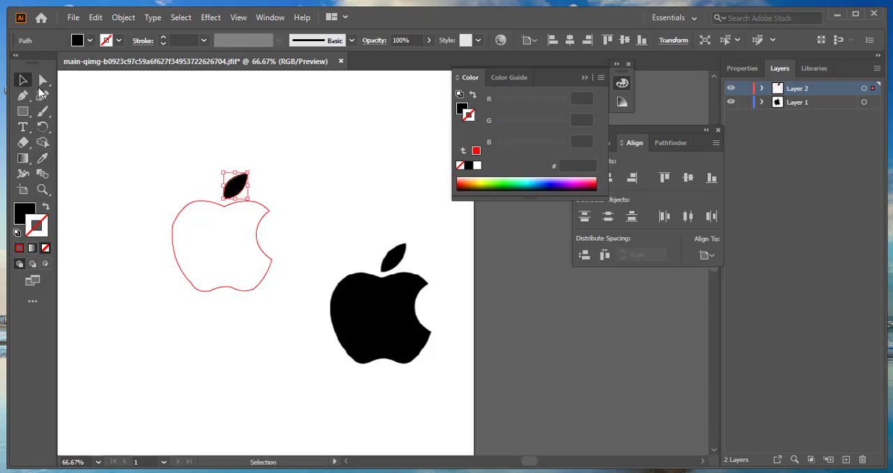
- Remove the red stroke from the apple body outline and fill it with black sampled from the logo image
click(222, 249)
mouse_move(151, 213)
mouse_down()
mouse_move(203, 248)
mouse_move(196, 264)
mouse_up()
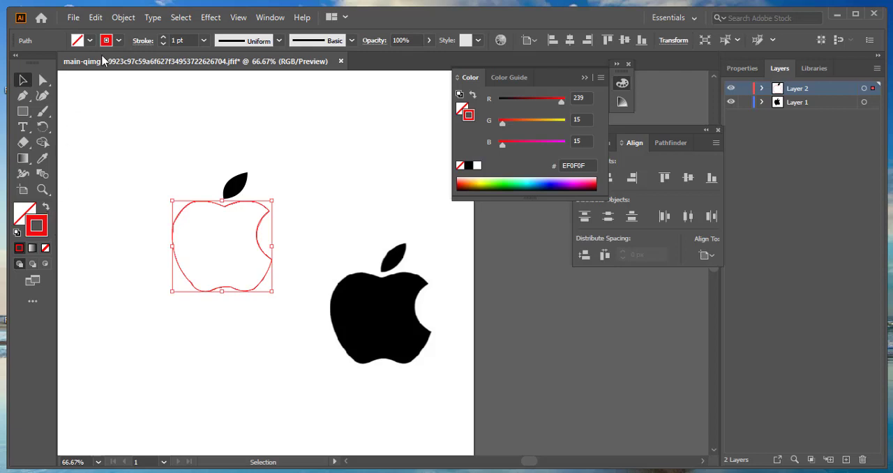
click(118, 42)
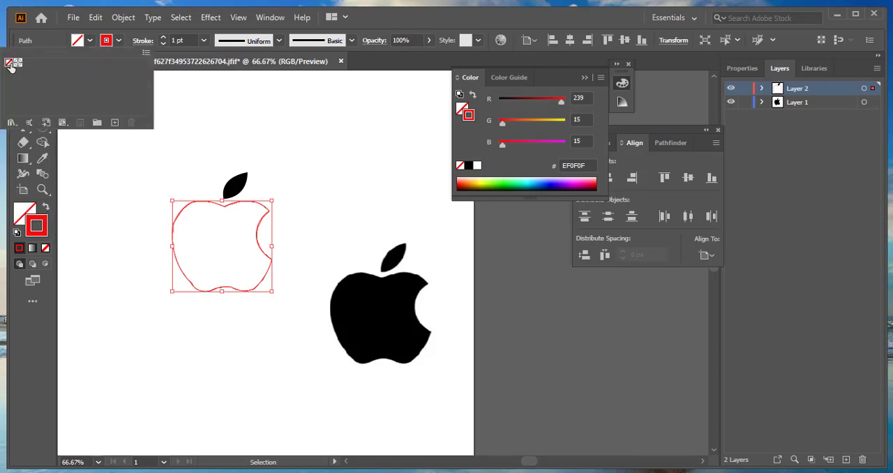
click(8, 62)
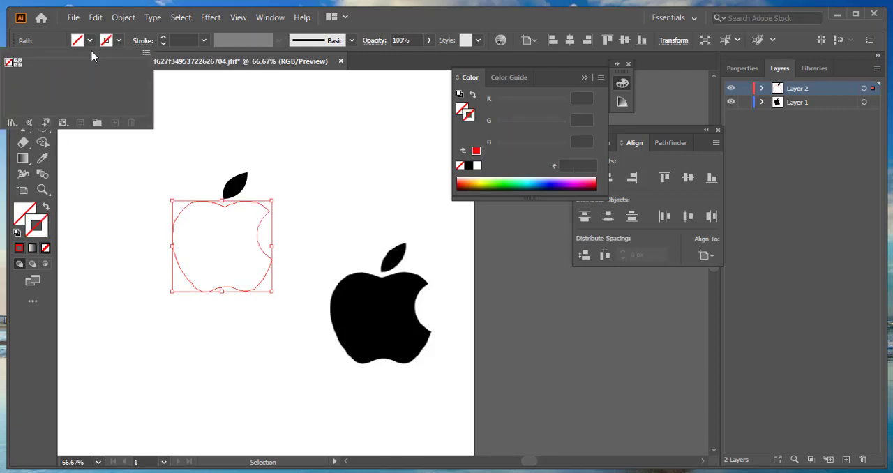
click(44, 161)
click(390, 300)
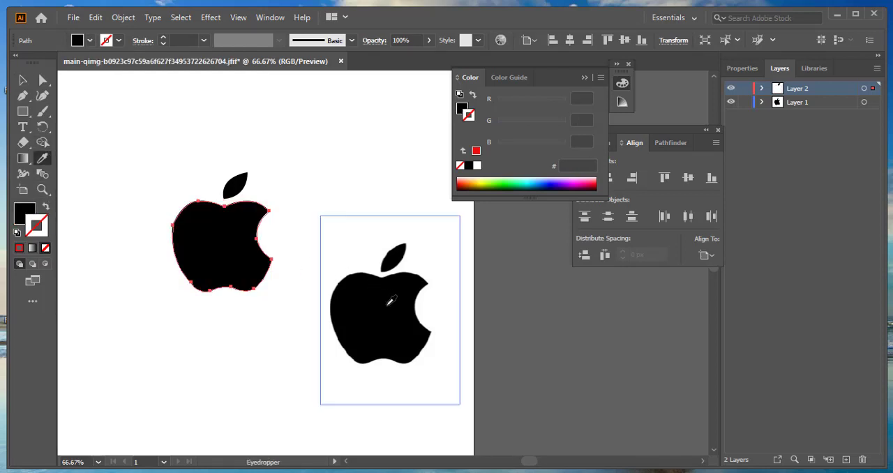
click(22, 79)
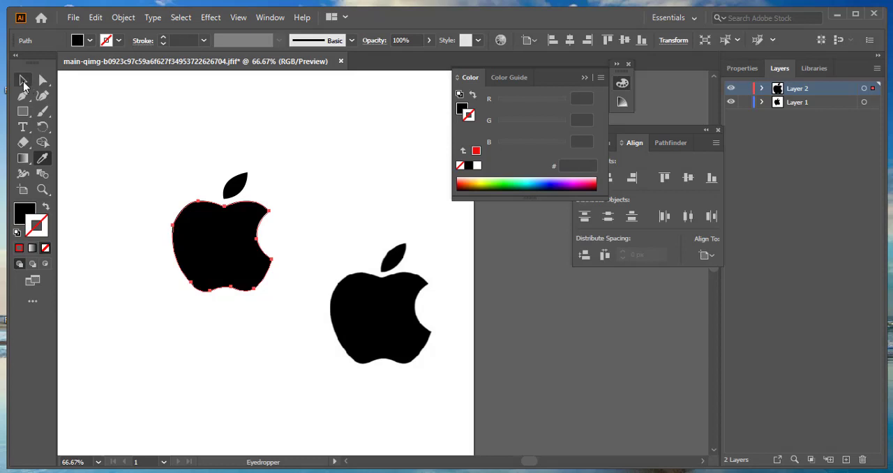
click(339, 175)
- Group the traced leaf and apple body into one object
scroll(321, 167, down, 1)
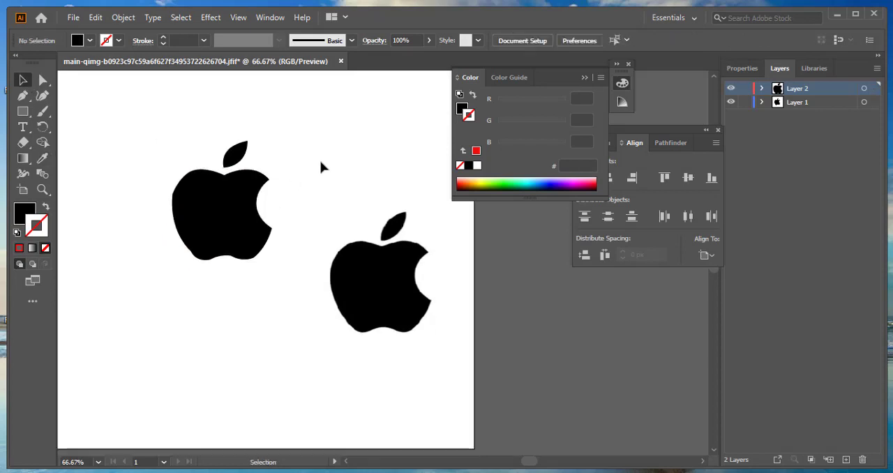
drag(206, 235, 262, 284)
right_click(216, 228)
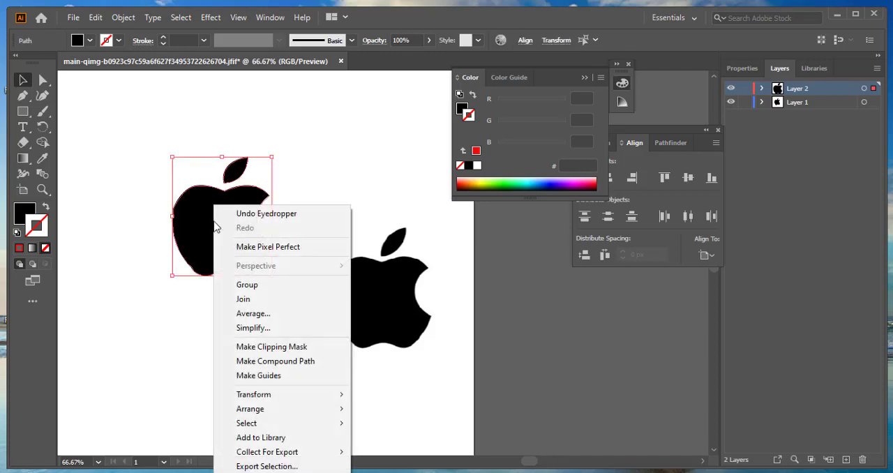
click(261, 285)
click(360, 167)
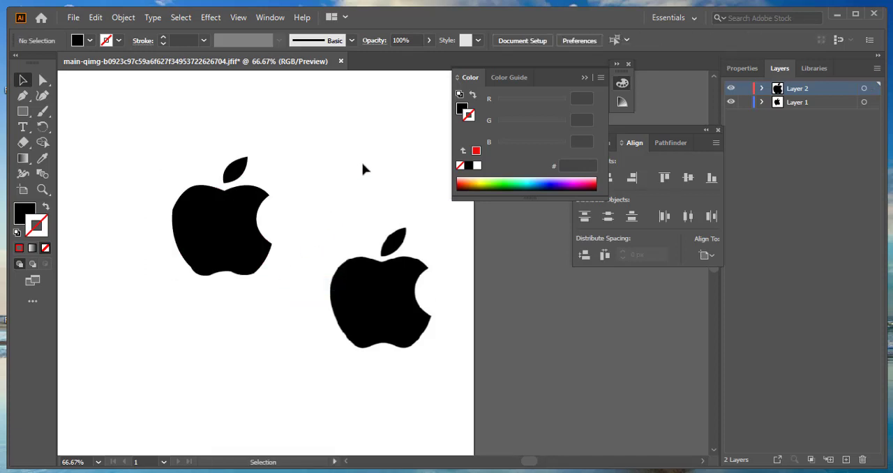
- Move the traced apple down beside the original image, and shift the image slightly to sit level with it
drag(245, 249, 272, 278)
click(316, 167)
click(352, 176)
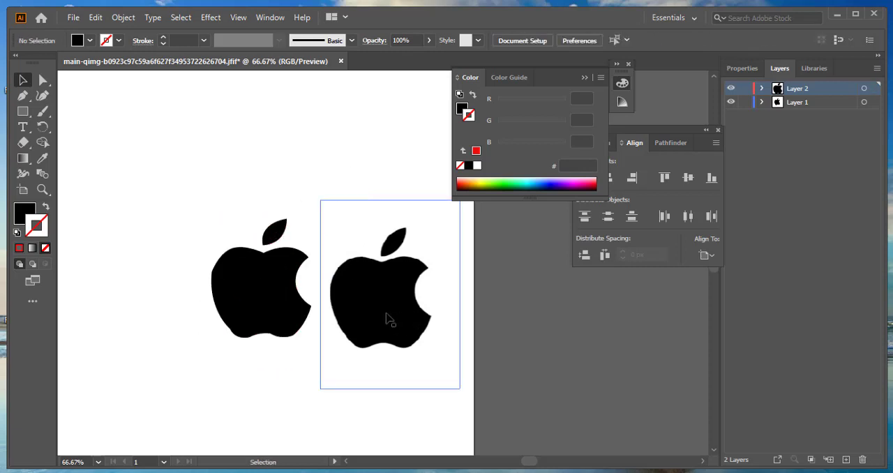
drag(388, 319, 371, 303)
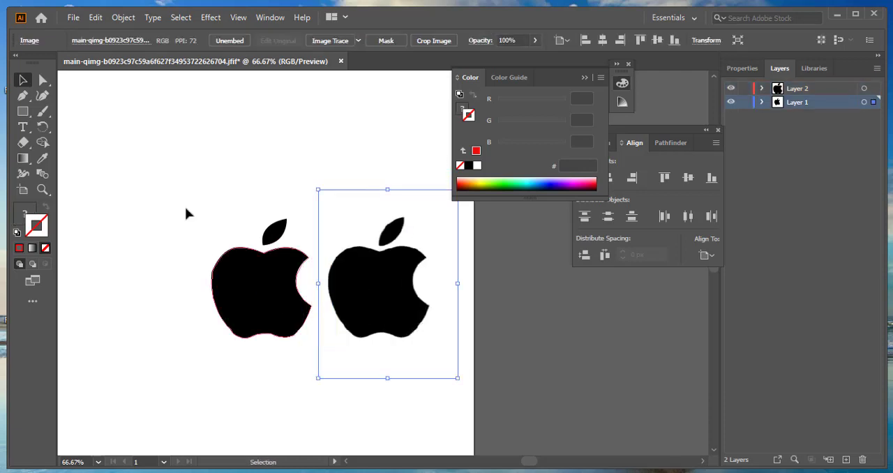
click(170, 176)
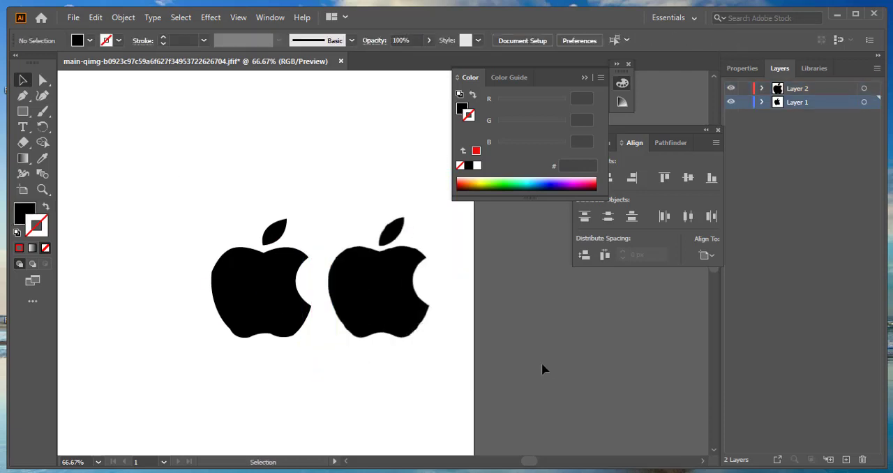
- Move the traced logo and the original image together up and left, closer to the artboard's middle
drag(189, 191, 432, 360)
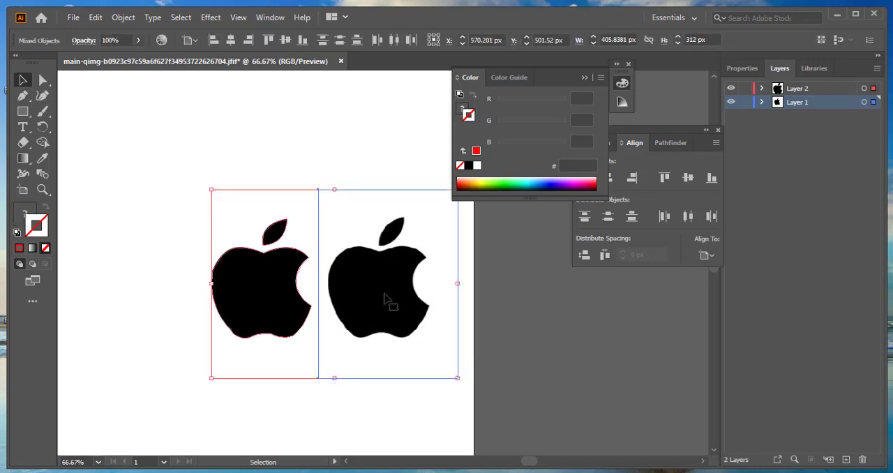
drag(384, 299, 259, 272)
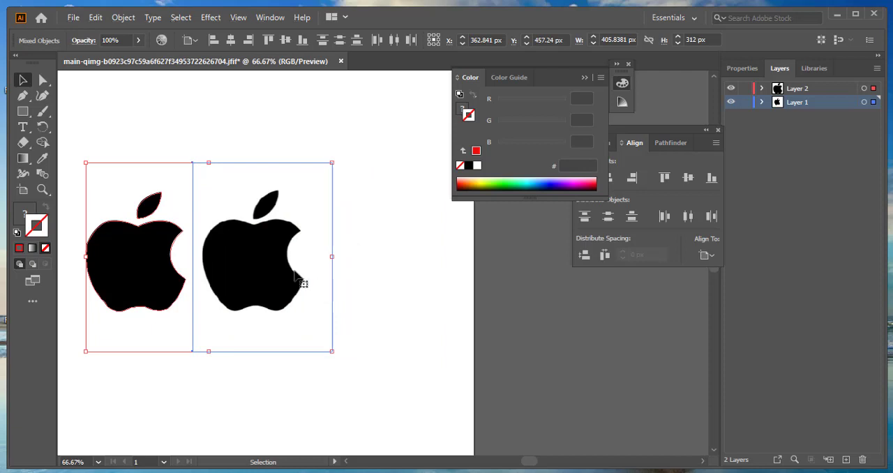
key(a)
key(ctrl+0)
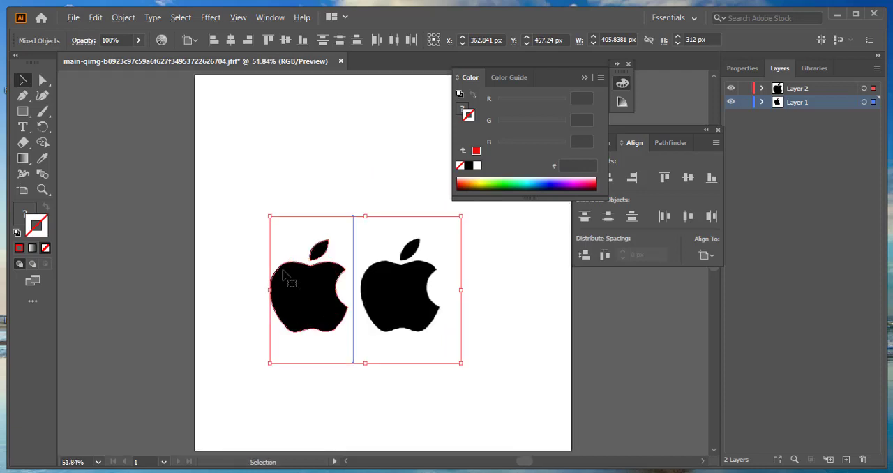
click(512, 344)
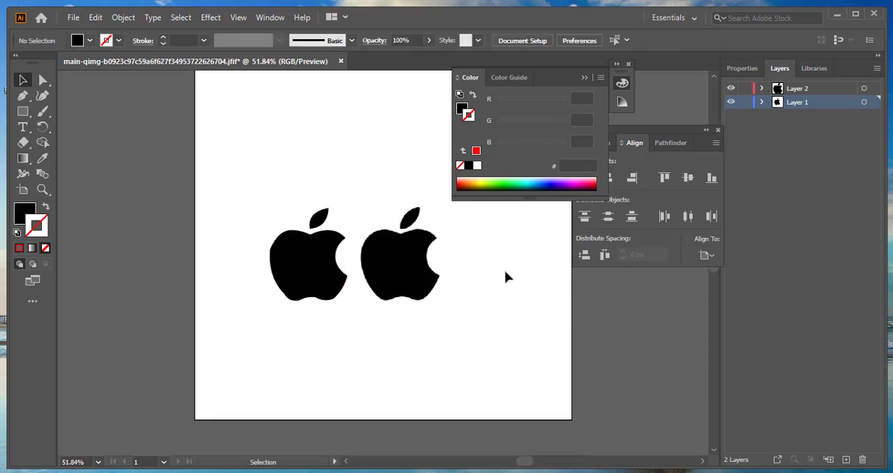
- Collapse the floating Color panel to uncover the alignment options
click(582, 78)
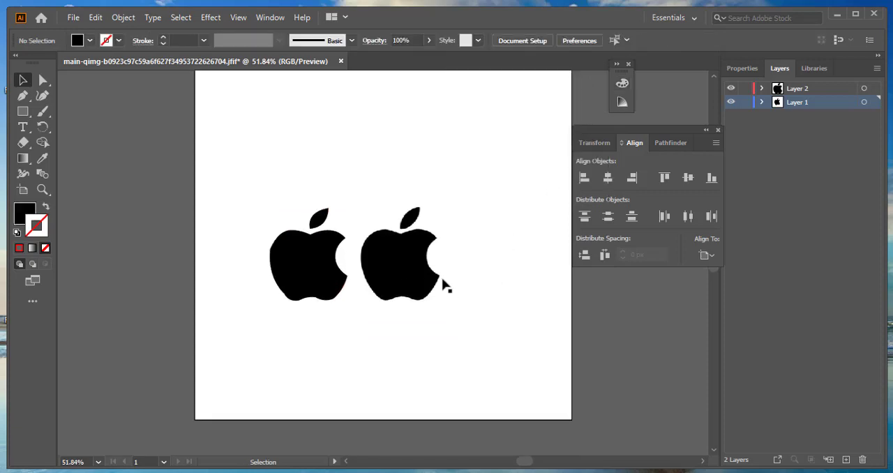
scroll(515, 286, down, 1)
scroll(515, 286, up, 2)
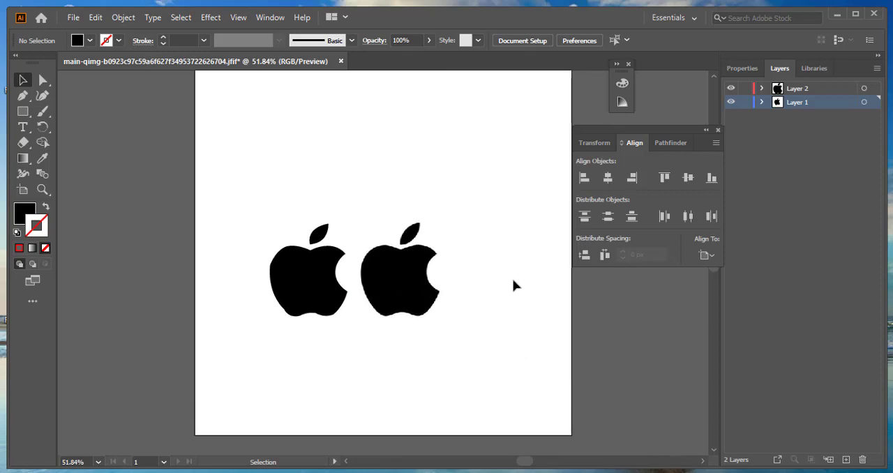
scroll(514, 285, up, 2)
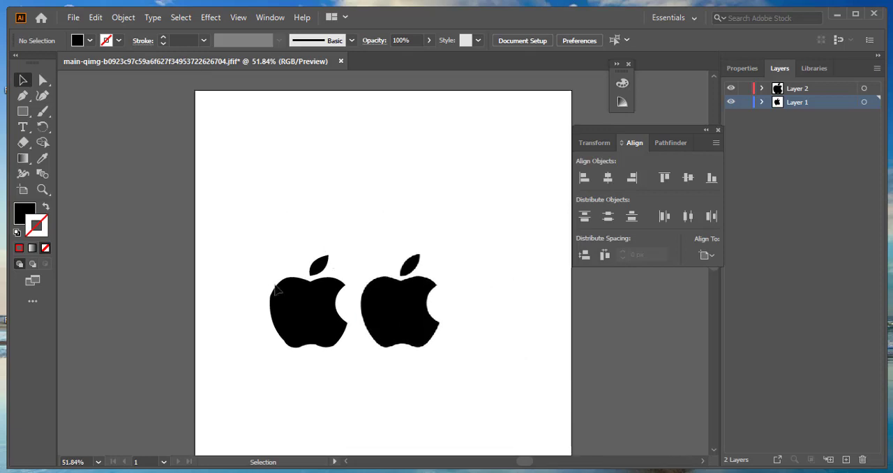
- Try to centre the two ungrouped logos horizontally relative to the artboard, and undo the alignment
drag(242, 235, 465, 369)
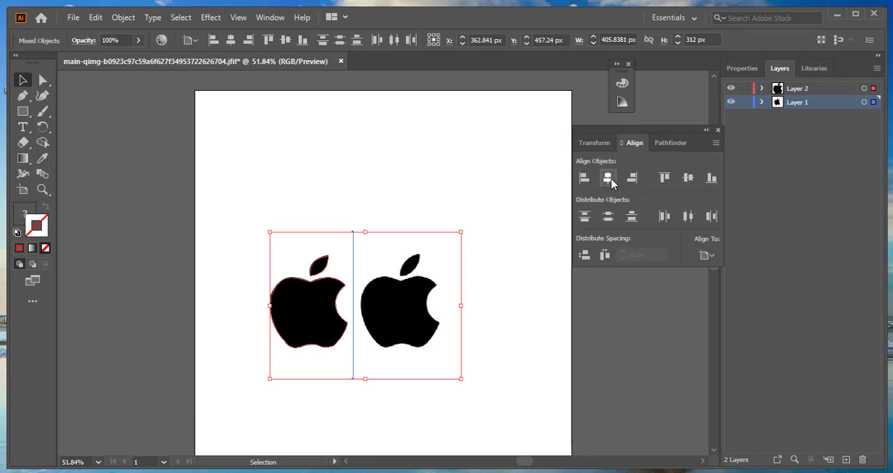
click(707, 255)
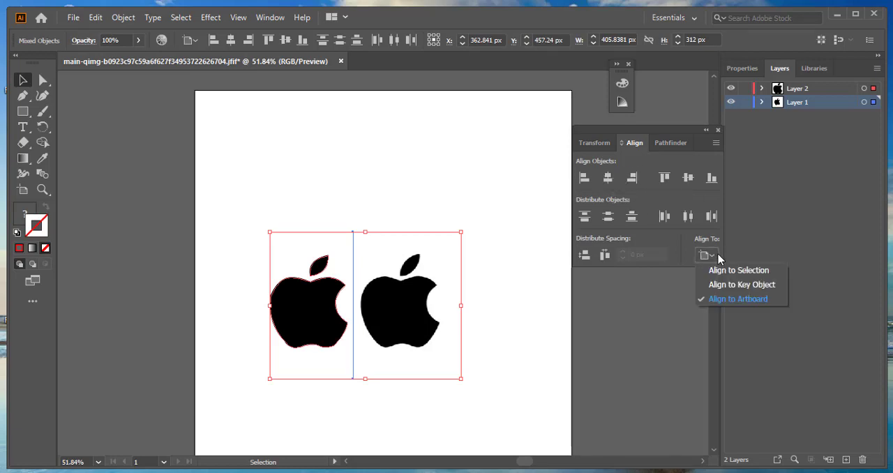
click(737, 300)
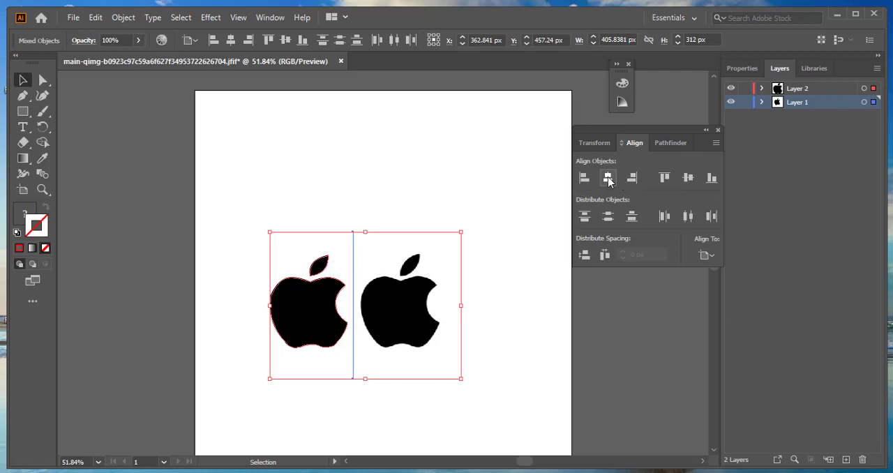
click(608, 179)
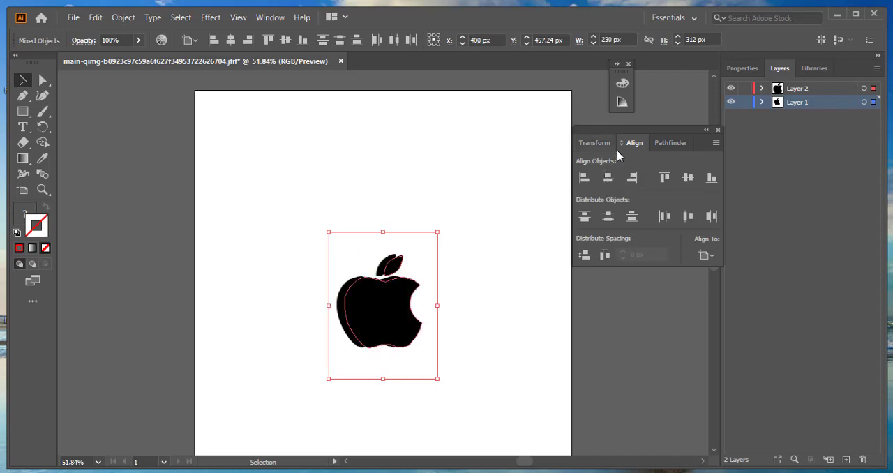
key(ctrl+z)
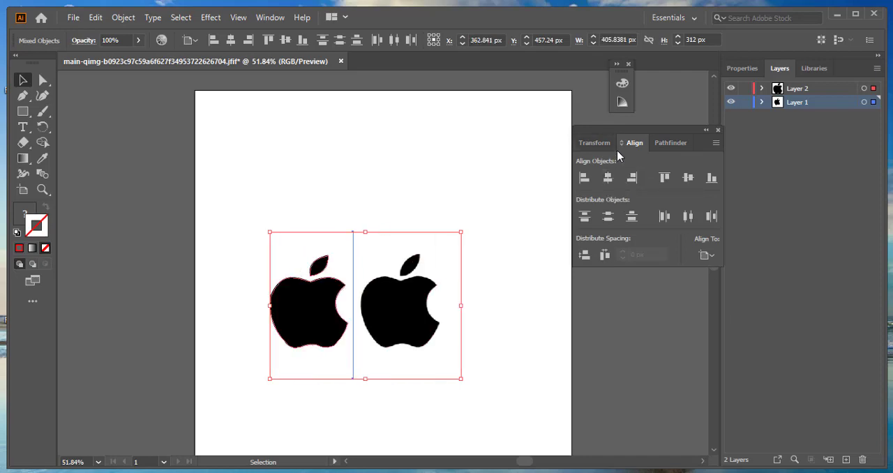
- Group the traced logo with the original logo image
click(503, 202)
drag(254, 246, 478, 357)
right_click(408, 295)
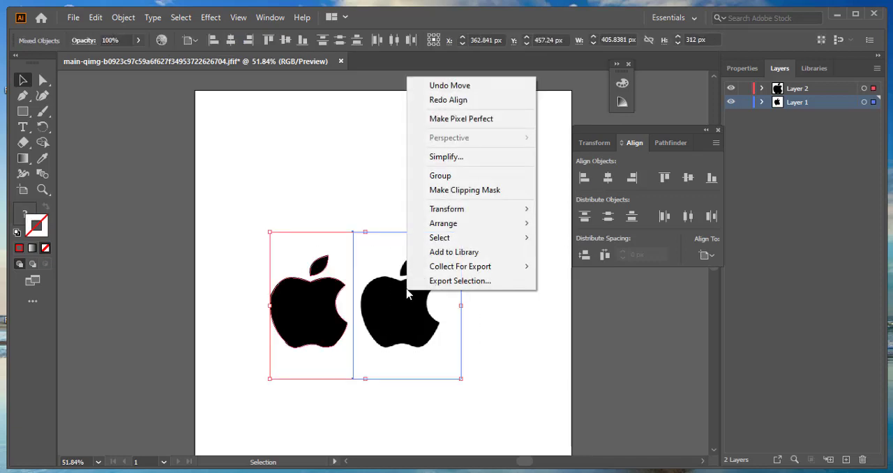
click(457, 180)
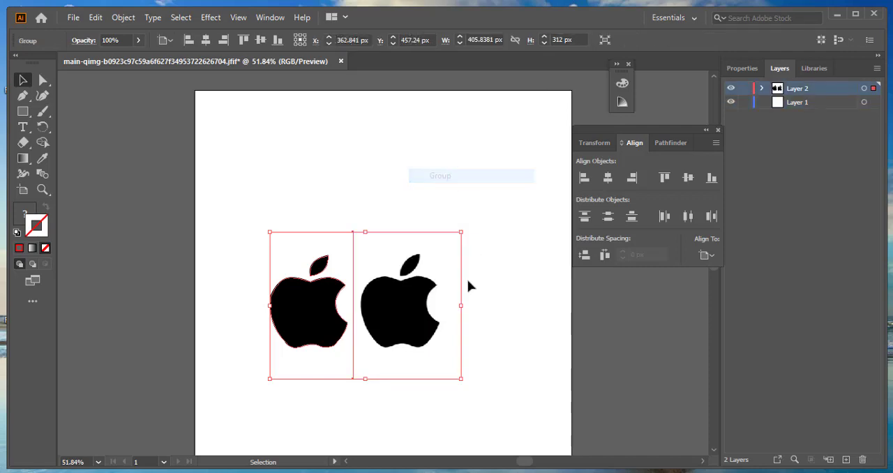
- Centre the grouped pair of logos horizontally and vertically on the artboard
click(609, 178)
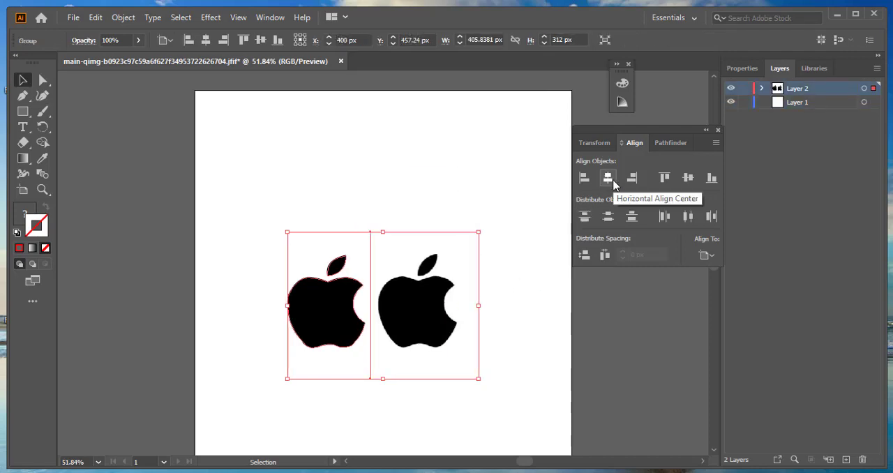
click(689, 183)
click(523, 295)
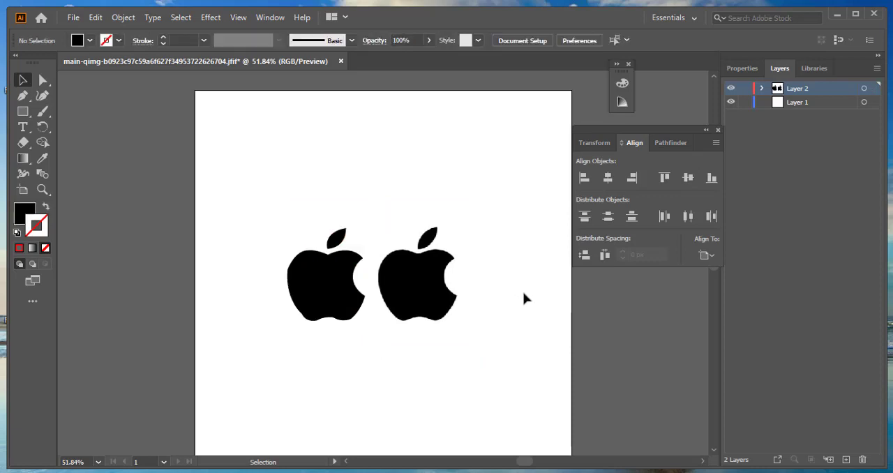
scroll(524, 298, down, 1)
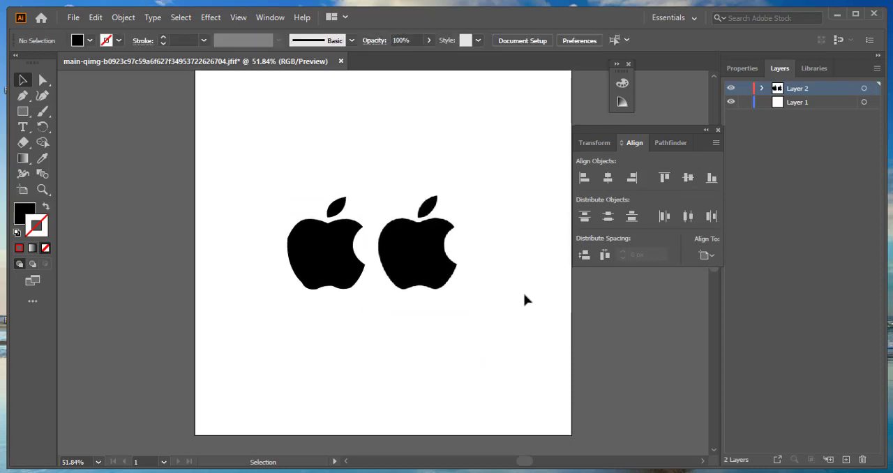